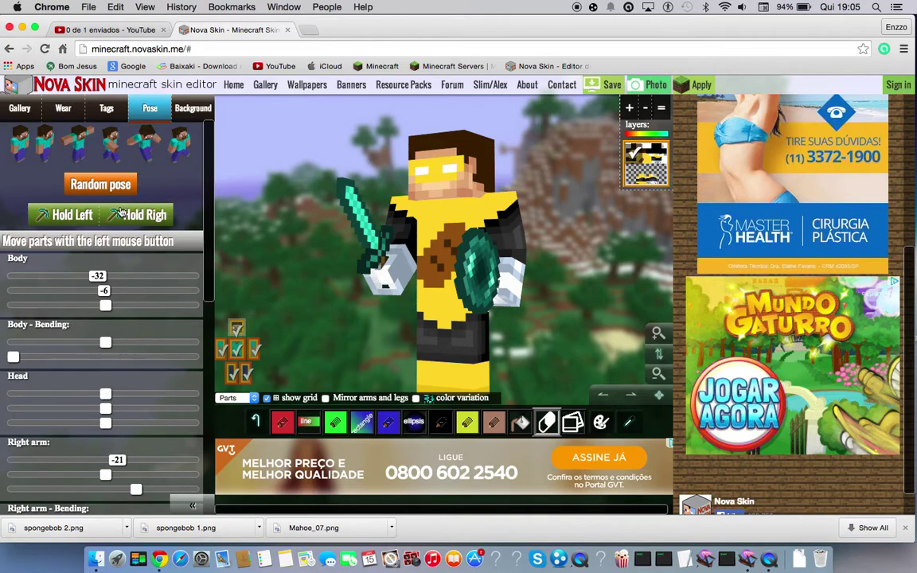
Replace the item in the character's left hand with a bow and save a photo of the character as "spongebob 3" in Transferências.
click(80, 214)
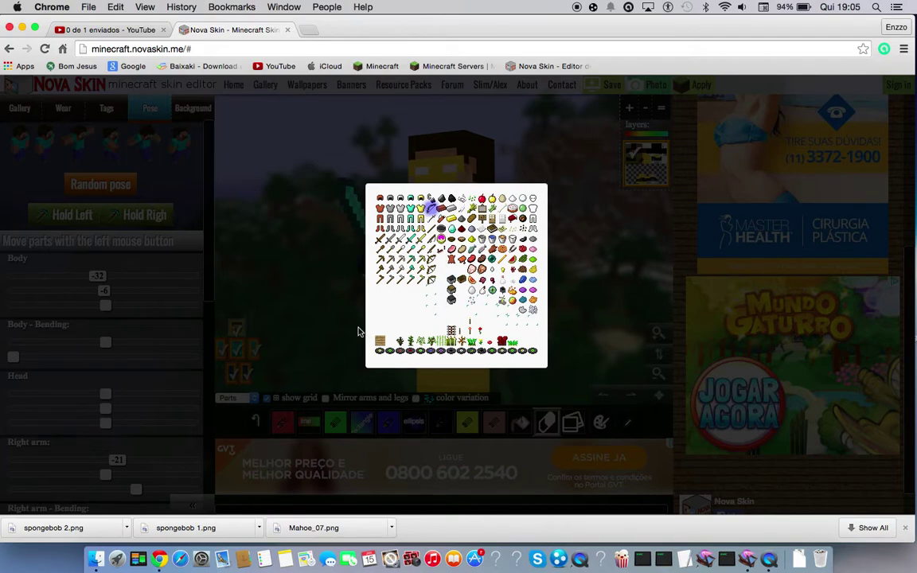
click(322, 298)
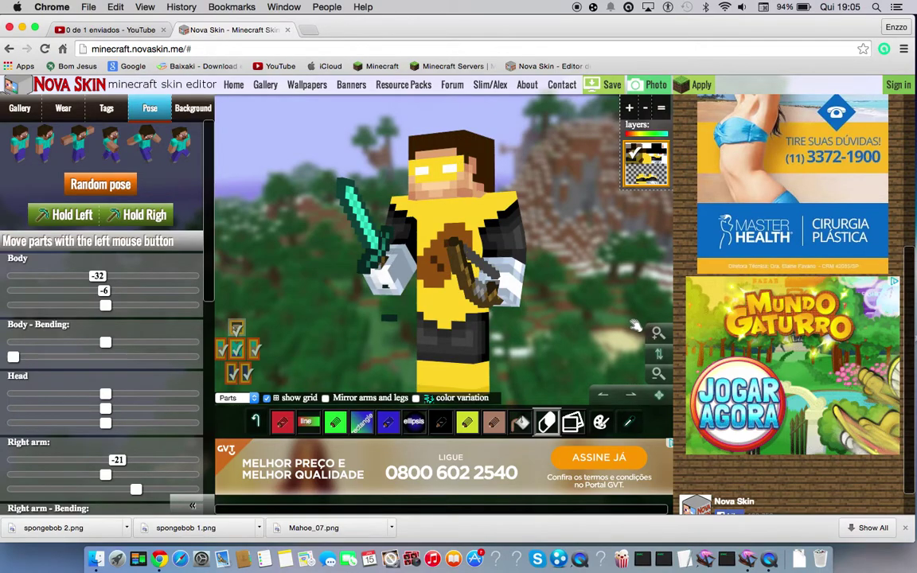
click(638, 84)
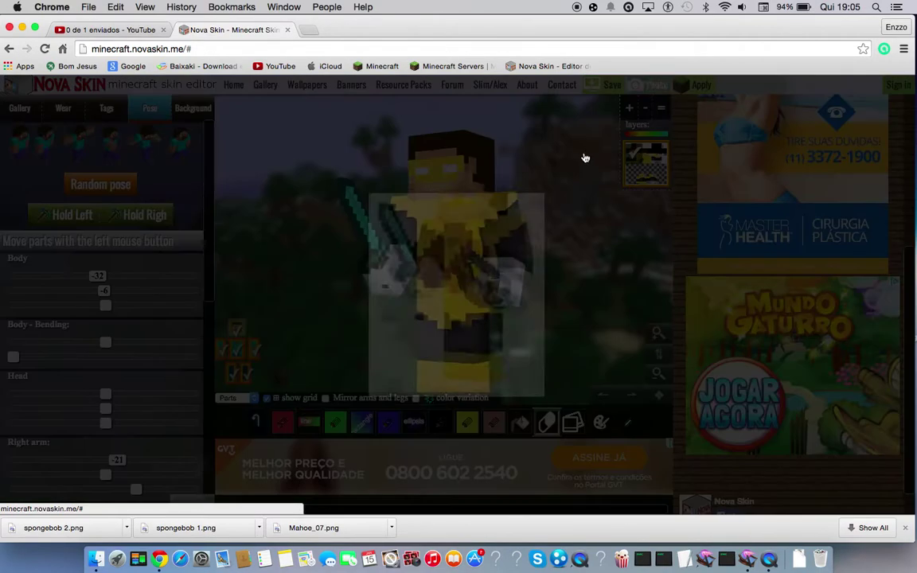
right_click(529, 243)
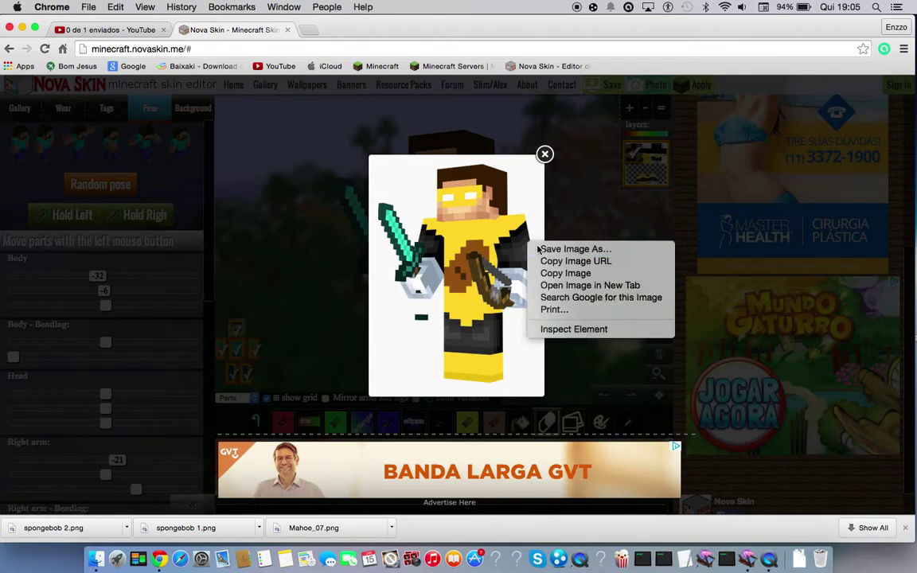
click(538, 250)
key(BackSpace)
text(spongebob)
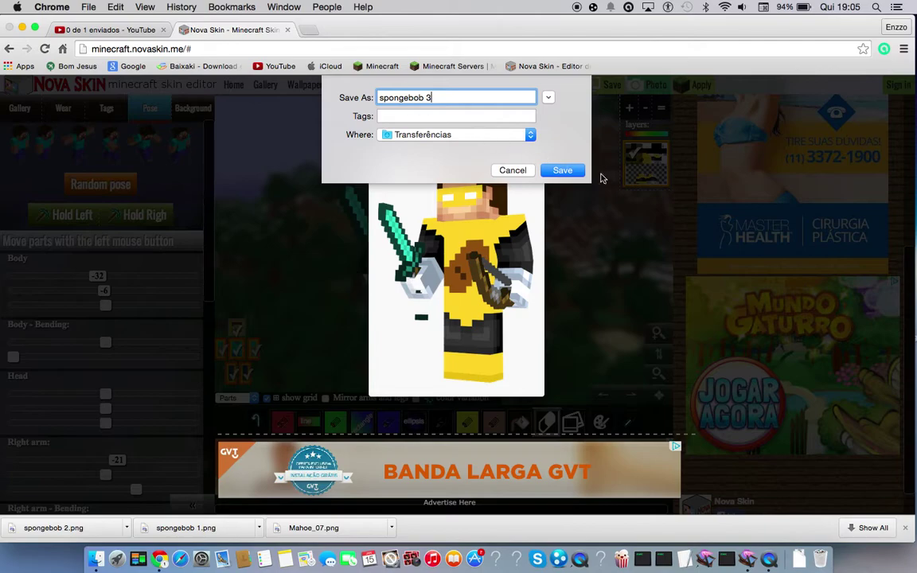
click(563, 171)
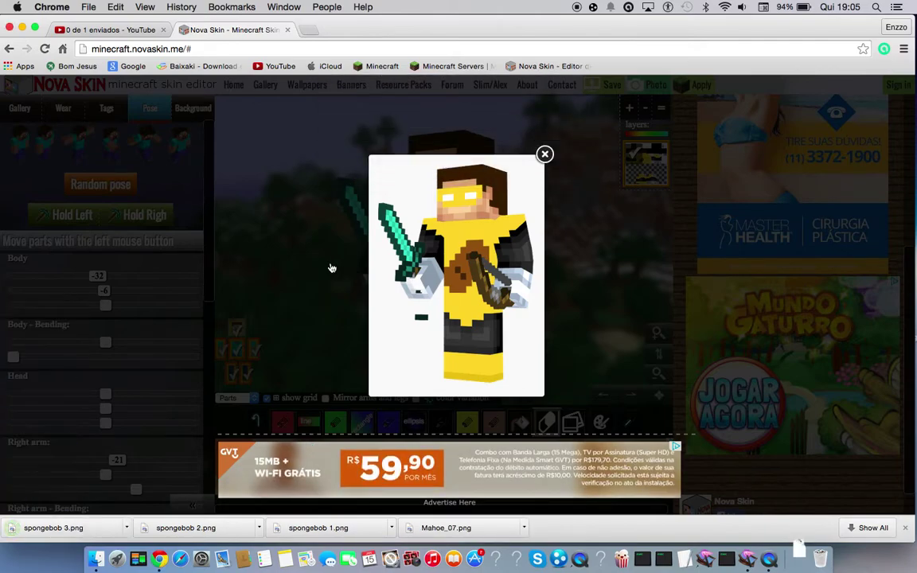
Place the downloaded spongebob 1, spongebob 2 and spongebob 3 PNG files on the desktop and minimize the browser window.
drag(369, 31, 631, 34)
drag(602, 528, 197, 430)
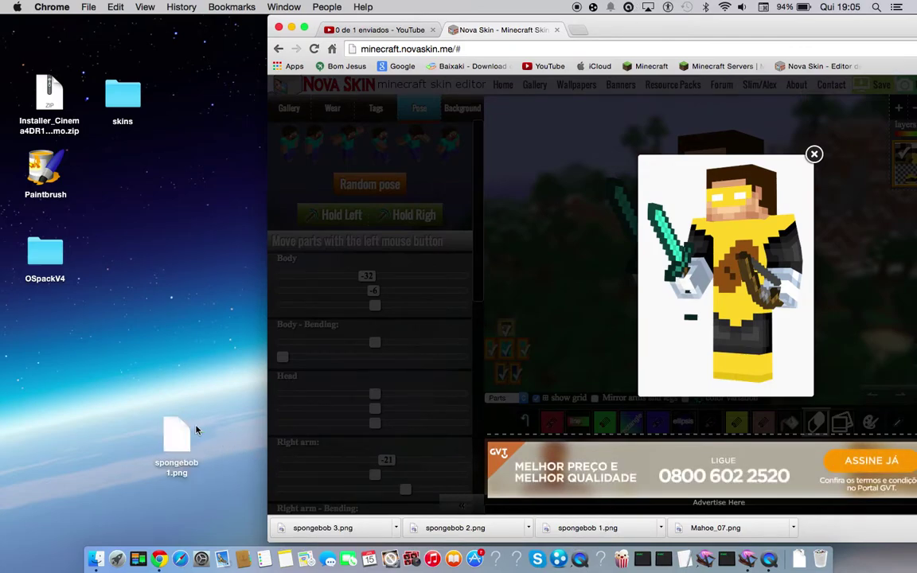
right_click(455, 528)
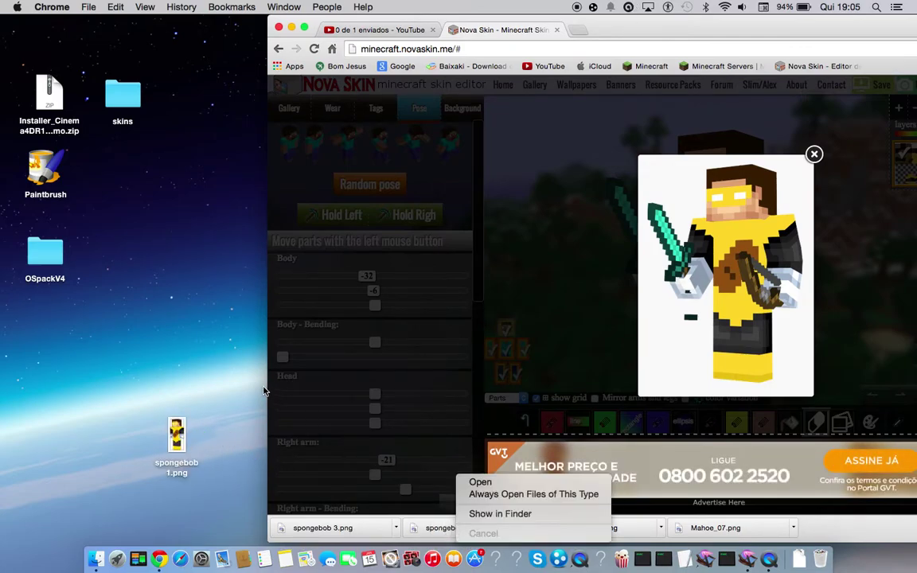
click(184, 360)
drag(424, 535, 198, 371)
drag(323, 528, 193, 275)
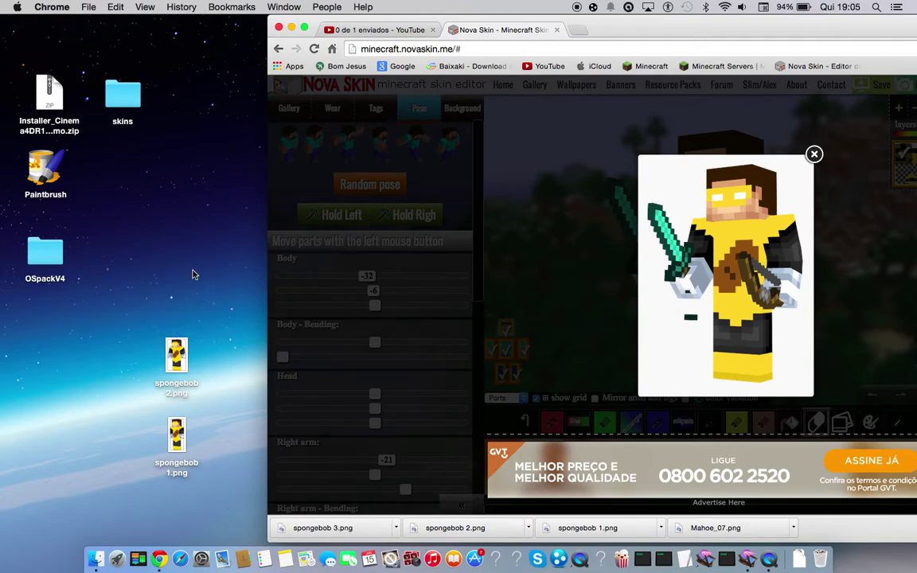
click(292, 28)
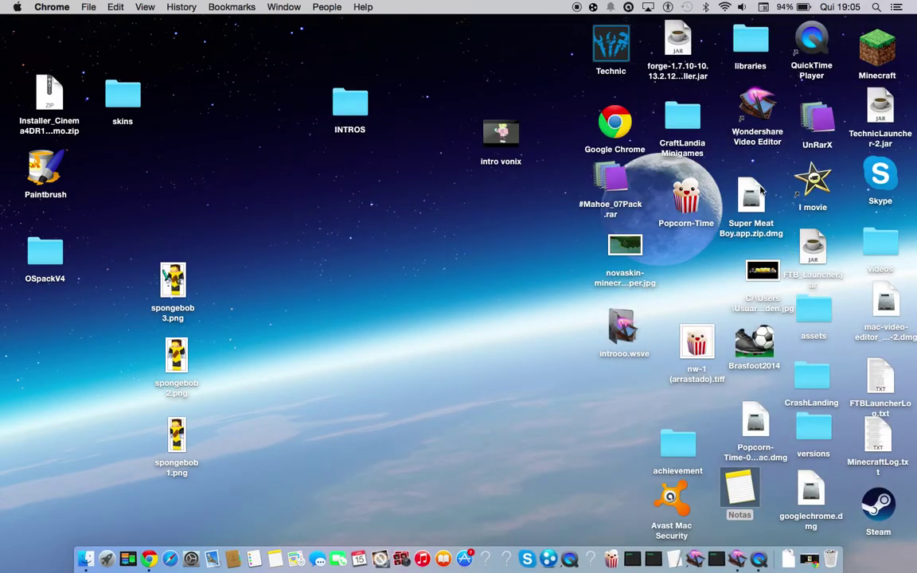
click(757, 109)
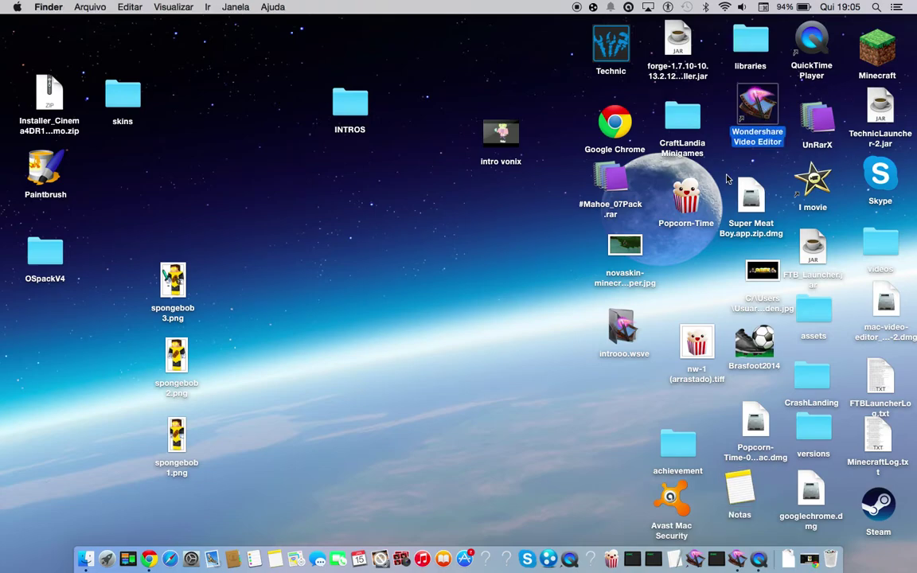
right_click(760, 121)
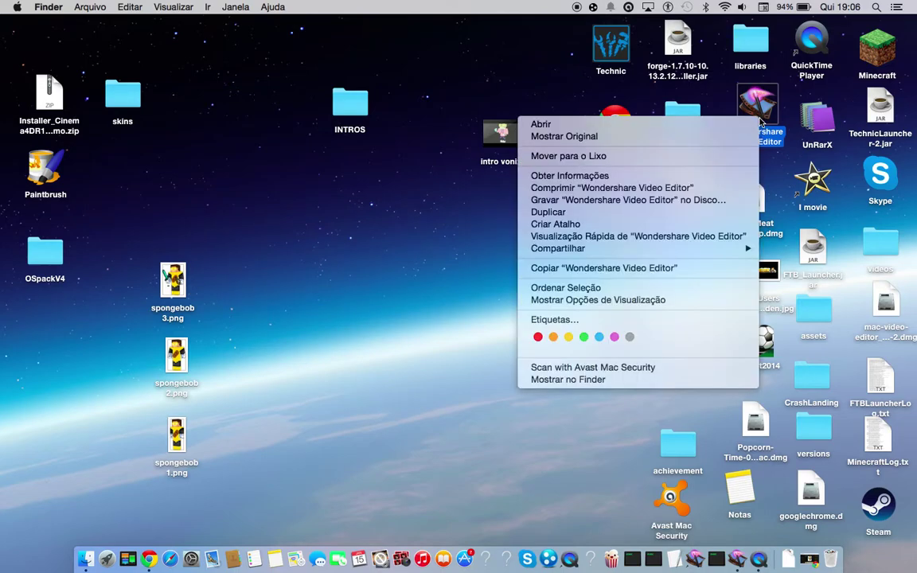
click(446, 256)
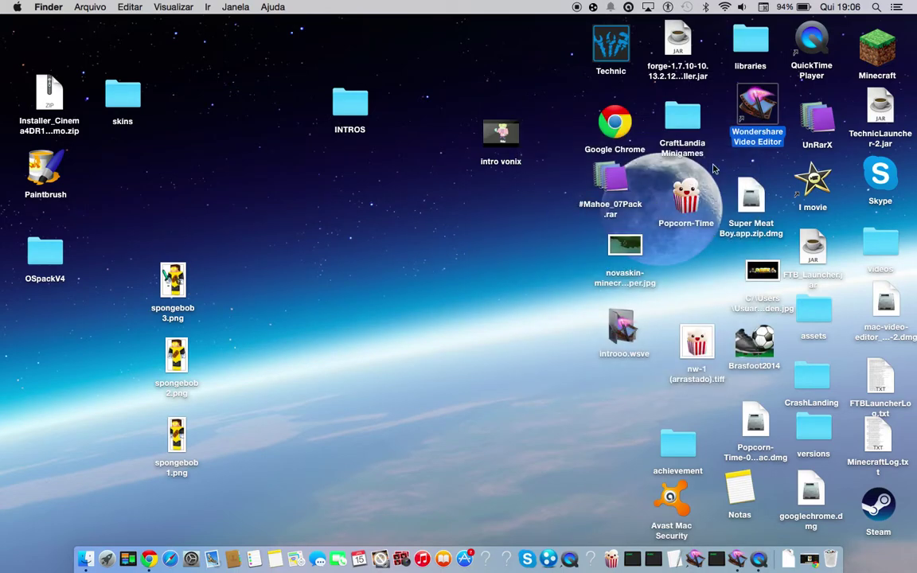
right_click(756, 116)
click(719, 119)
Move the intro vonix file into the INTROS folder on the desktop and open Wondershare Video Editor.
drag(498, 134, 350, 106)
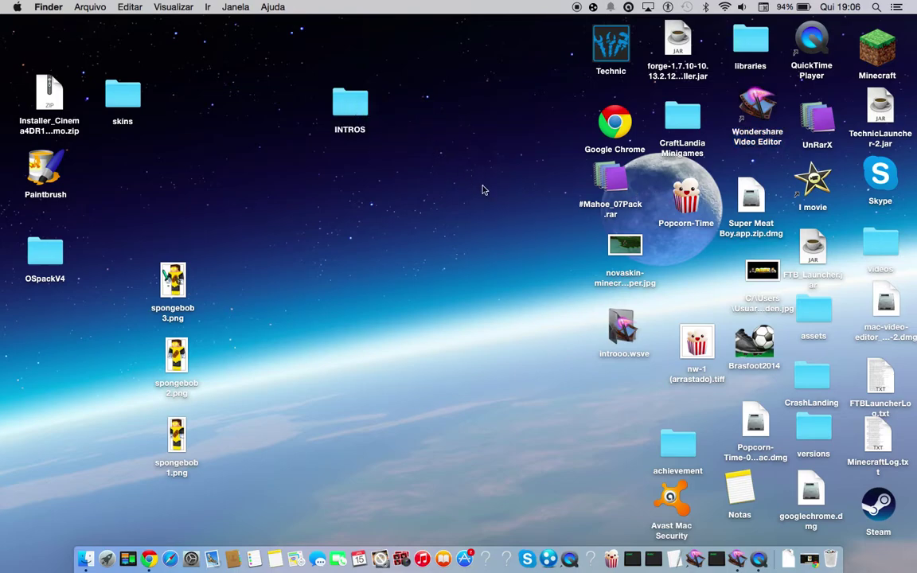
right_click(770, 106)
click(762, 109)
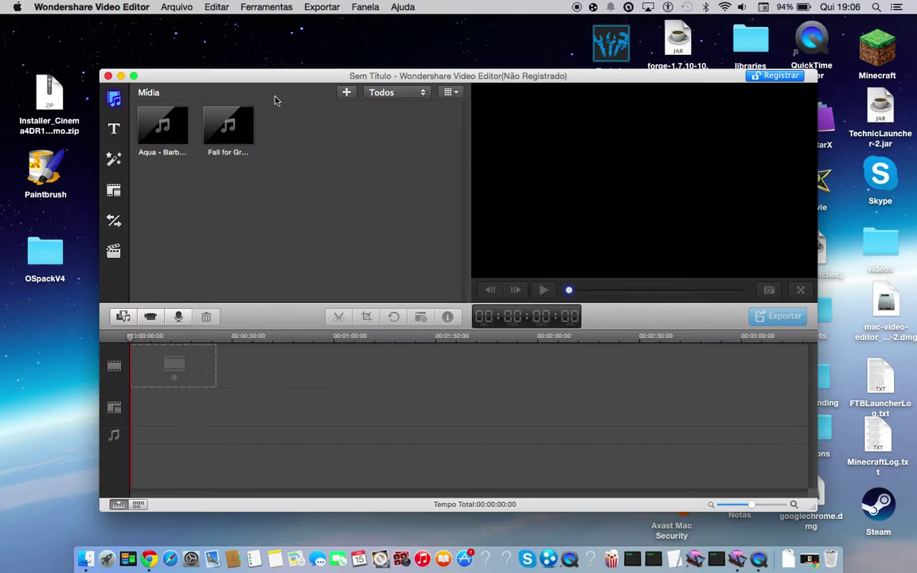
Import spongebob 3, spongebob 2 and spongebob 1 from the desktop into the media library.
drag(320, 77, 440, 70)
drag(175, 271, 405, 170)
drag(176, 358, 487, 142)
drag(176, 434, 519, 137)
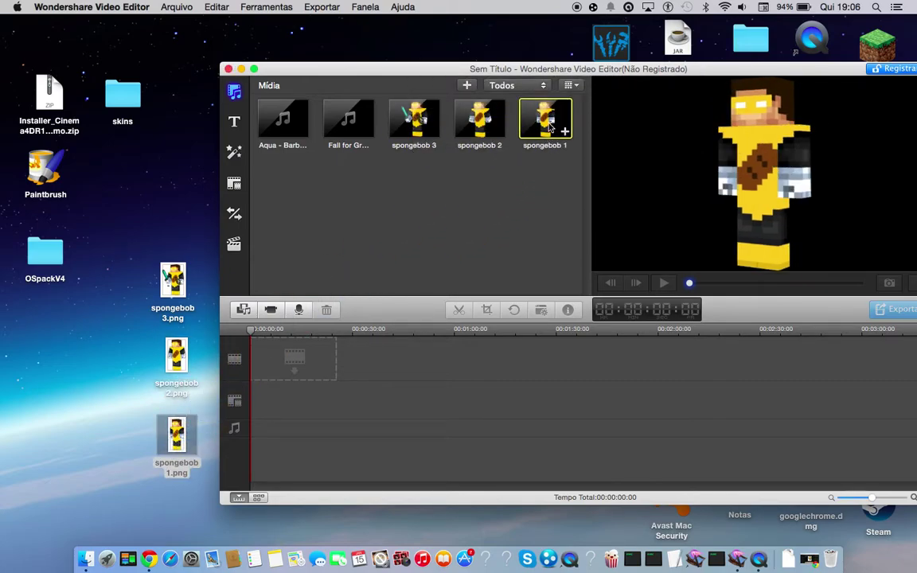
Place the spongebob 1, spongebob 2 and spongebob 3 images in that order on the video track.
drag(323, 340, 304, 362)
drag(480, 119, 312, 372)
drag(413, 115, 320, 350)
click(292, 350)
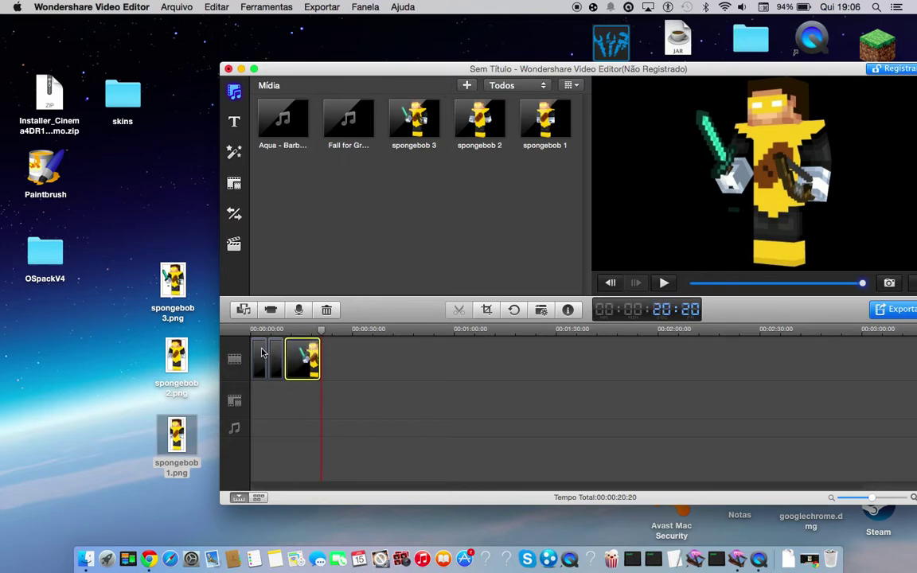
Shorten the first two image clips on the video track to about 2 seconds each.
scroll(354, 342, up, 3)
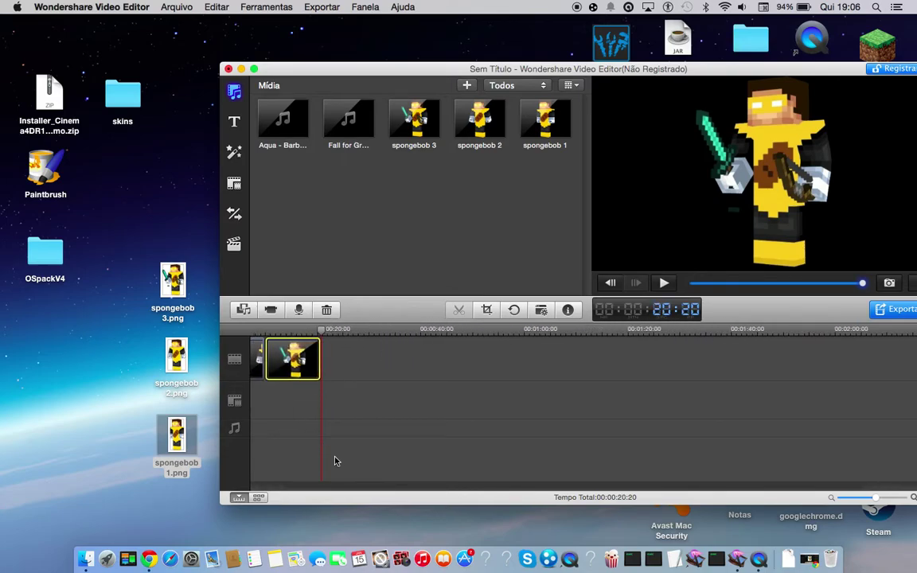
scroll(344, 485, left, 3)
click(266, 358)
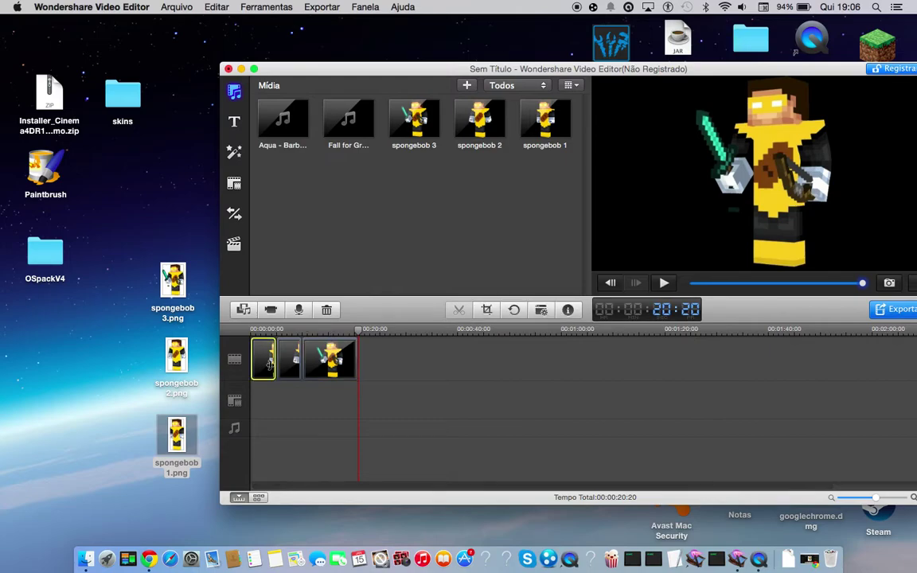
mouse_move(271, 364)
mouse_down()
mouse_move(260, 364)
mouse_move(275, 365)
mouse_up()
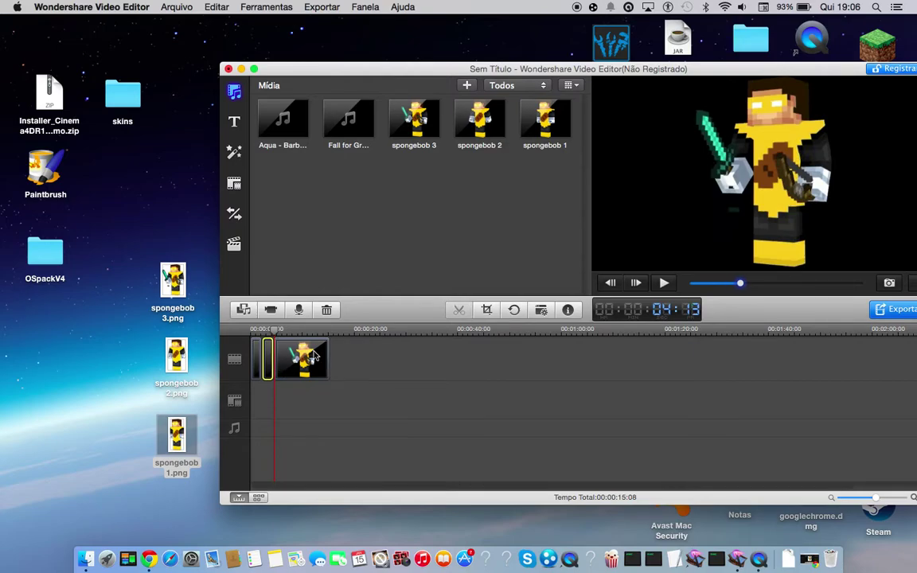
Split the spongebob 3 clip on the video track at 07:09, 09:21, 12:07 and 13:22.
click(329, 354)
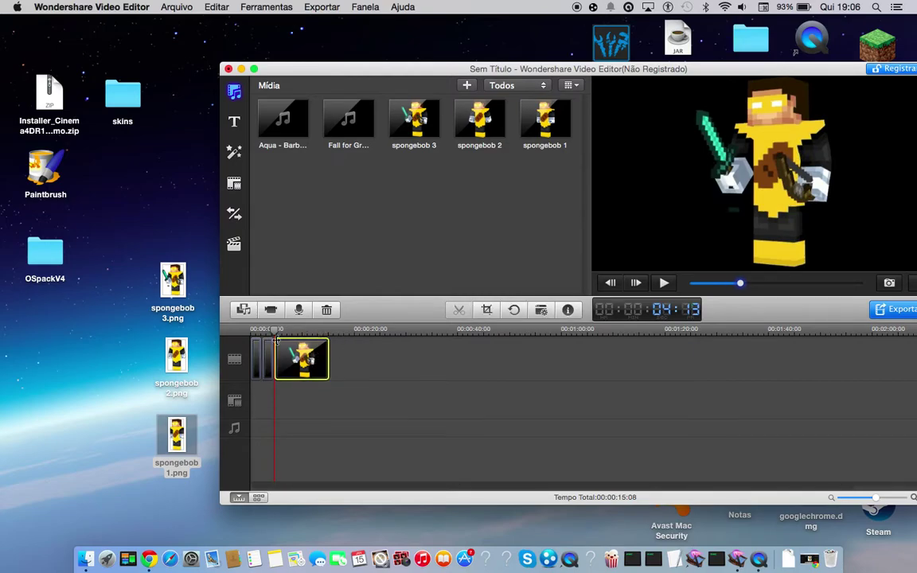
drag(275, 333, 289, 333)
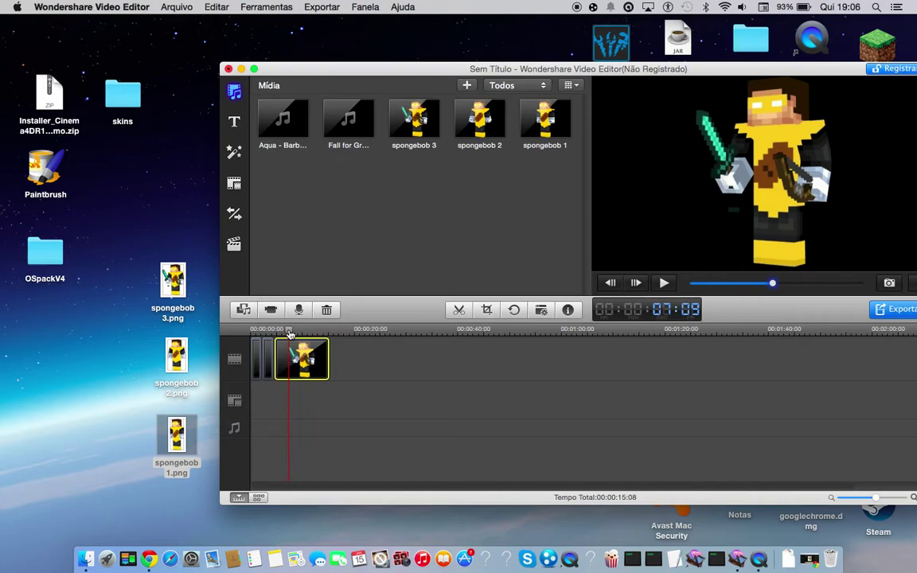
click(463, 309)
click(299, 334)
drag(299, 335, 301, 333)
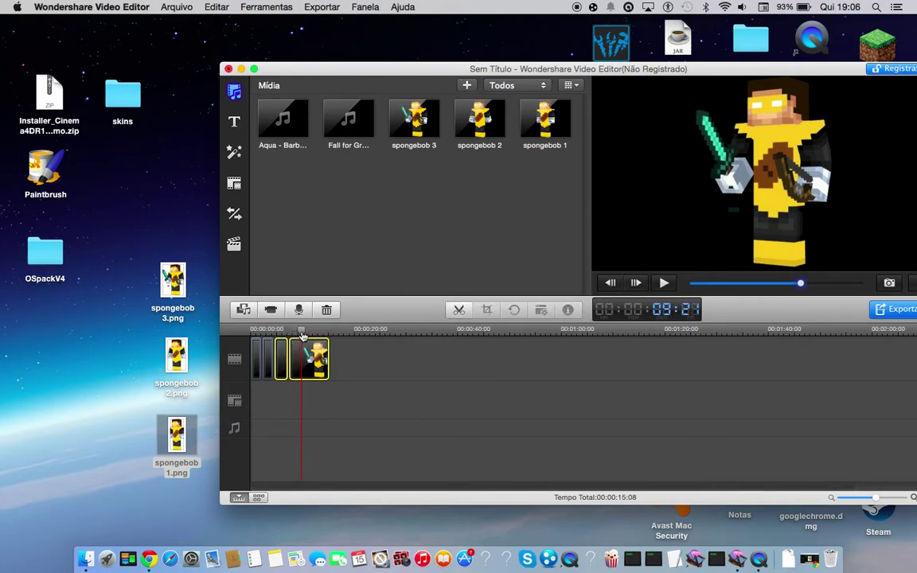
click(459, 310)
drag(304, 332, 315, 332)
click(458, 310)
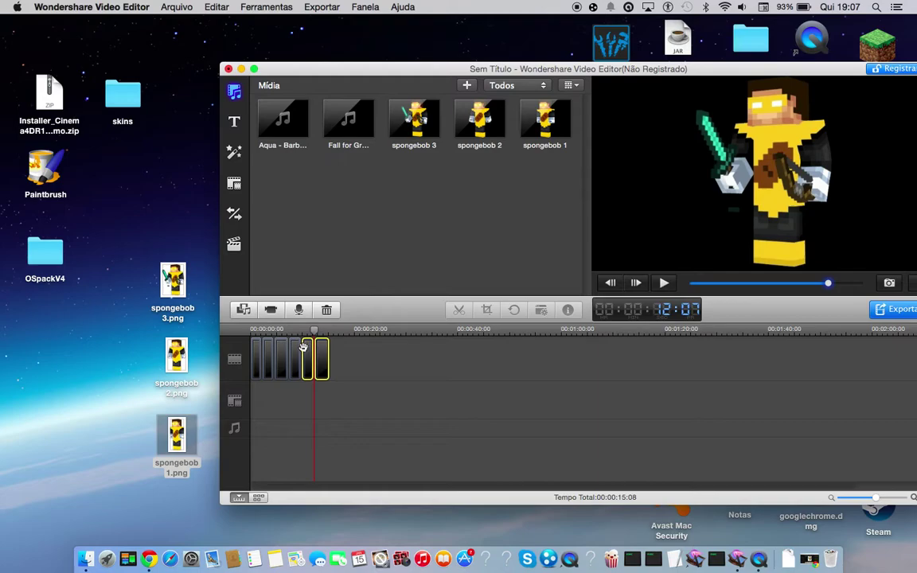
mouse_move(318, 333)
mouse_down()
mouse_move(330, 332)
mouse_move(321, 332)
mouse_up()
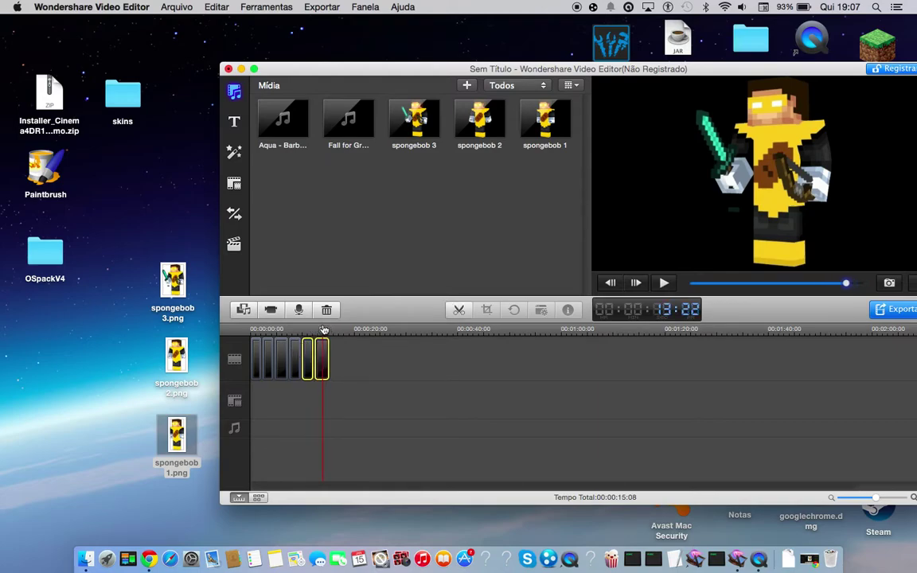
click(460, 311)
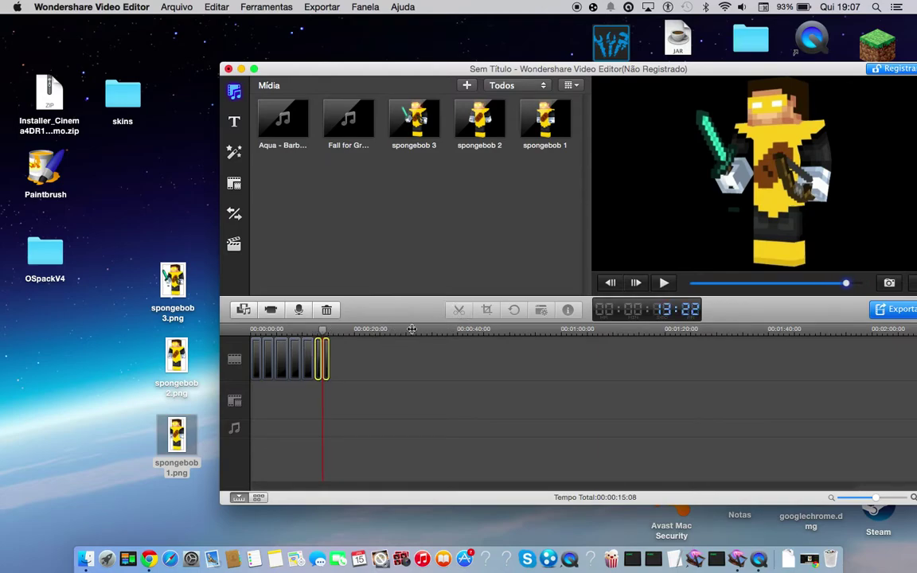
Switch the timeline to the storyboard view and set the third clip's duration to 00:00:01:00.
click(259, 497)
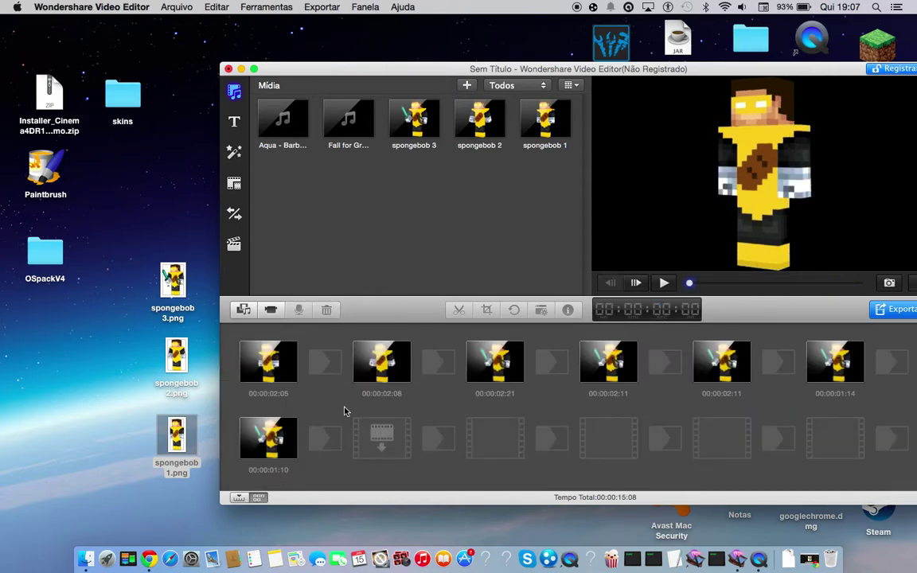
click(509, 374)
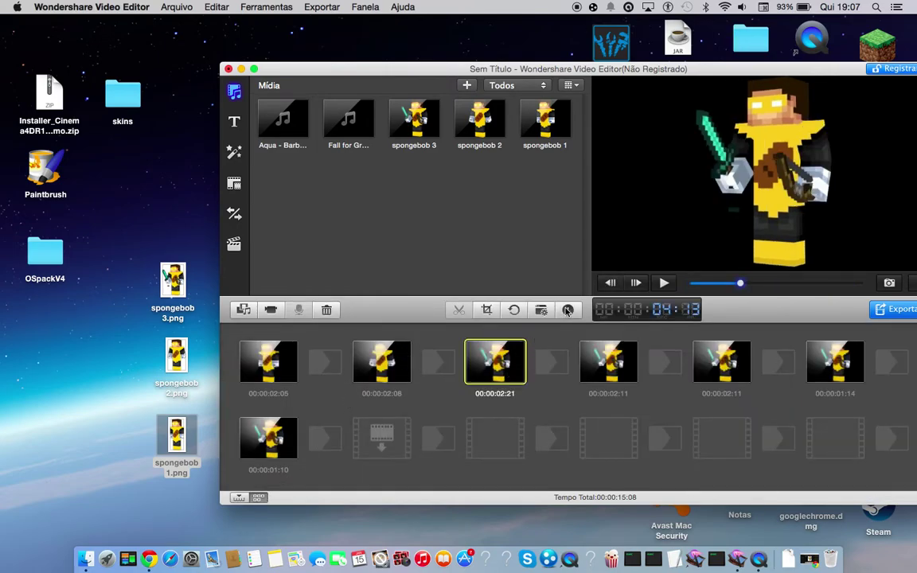
click(567, 310)
drag(475, 68, 389, 64)
key(Tab)
key(Tab)
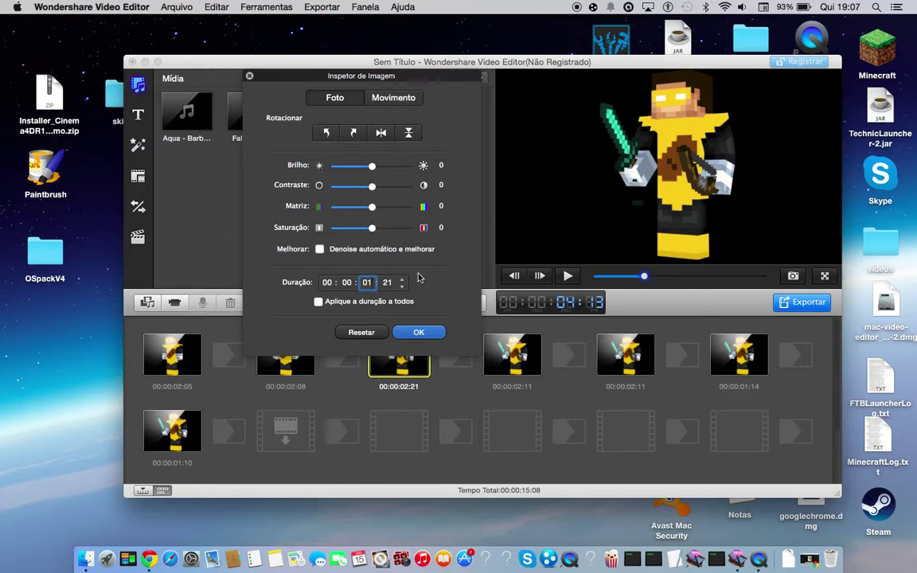
key(Tab)
text(00)
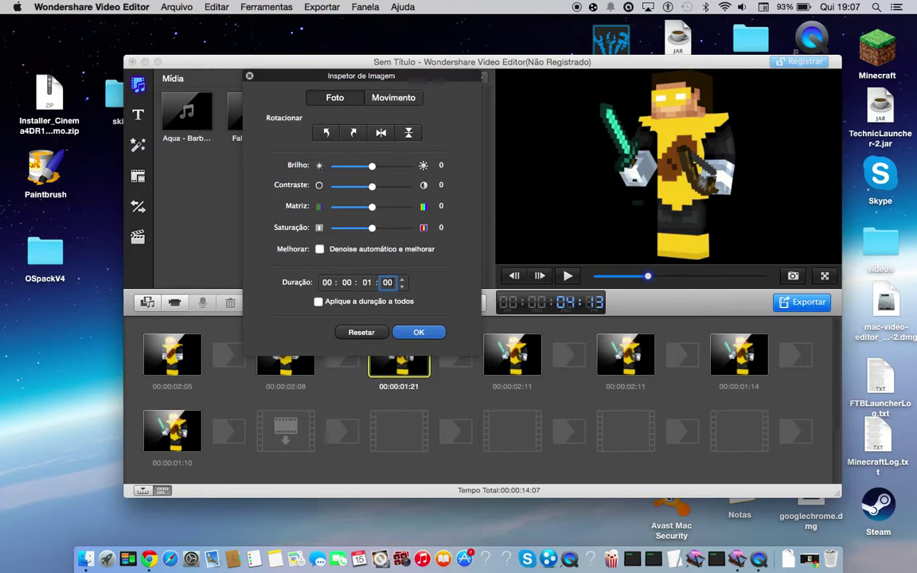
click(415, 331)
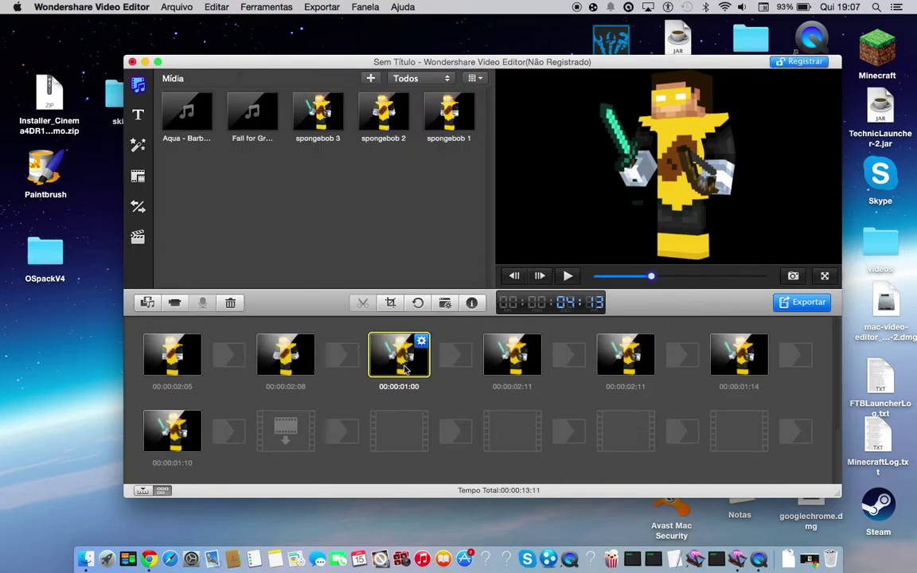
Set the fourth storyboard clip's duration to 00:00:01:00.
click(512, 355)
click(471, 302)
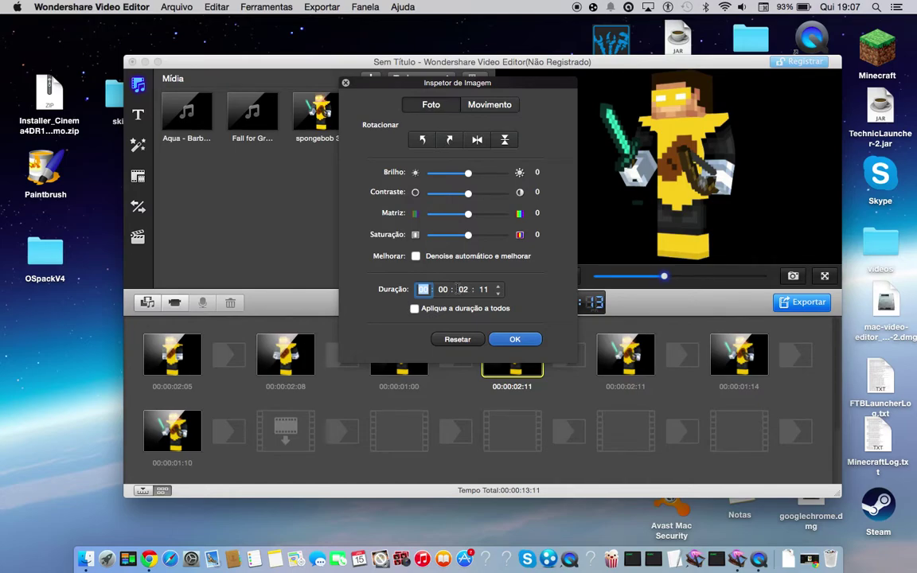
key(Tab)
key(Tab)
key(Tab)
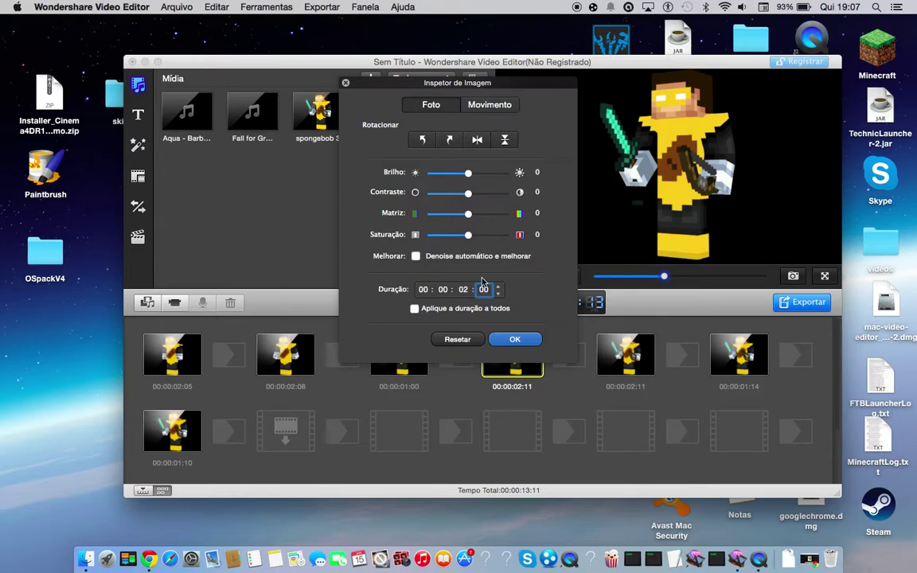
key(shift+Tab)
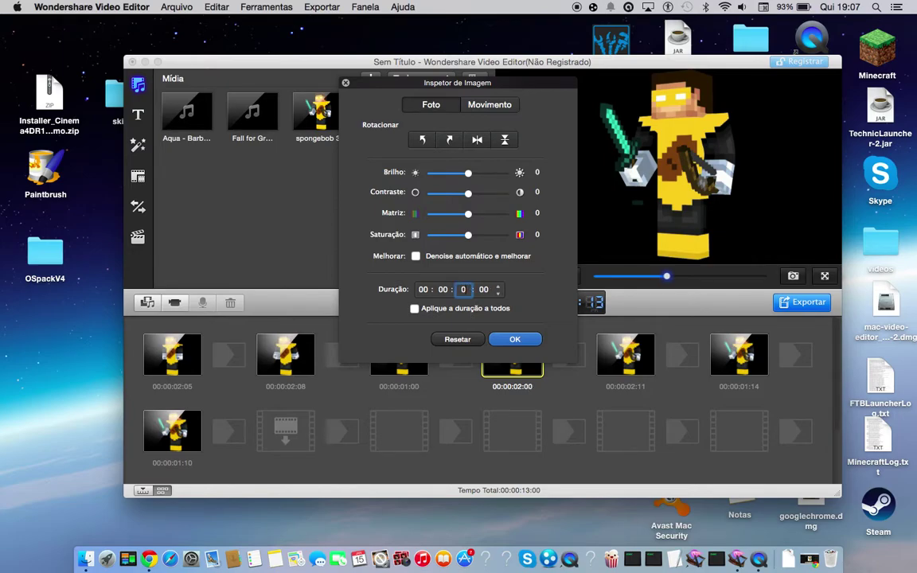
click(513, 339)
Set the fifth storyboard clip's duration to 00:00:01:00.
click(636, 365)
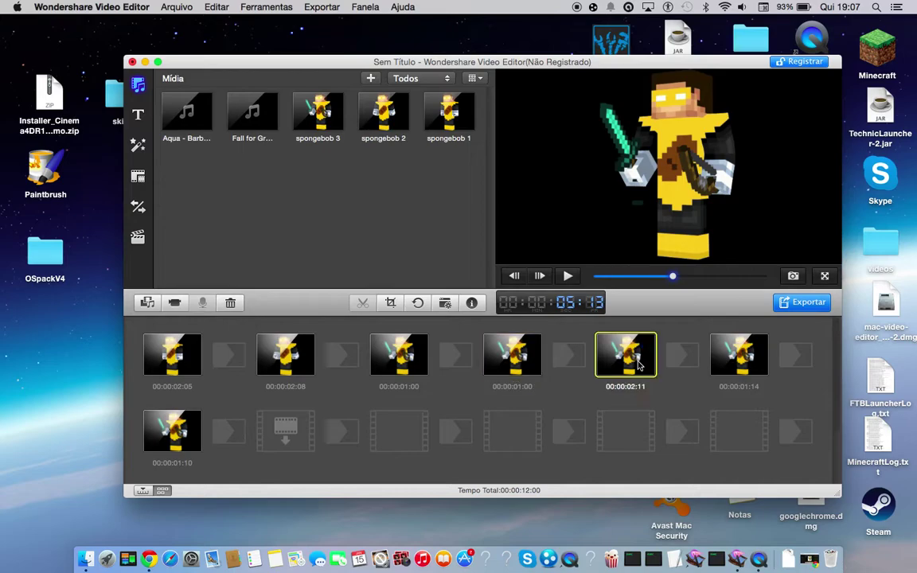
click(471, 303)
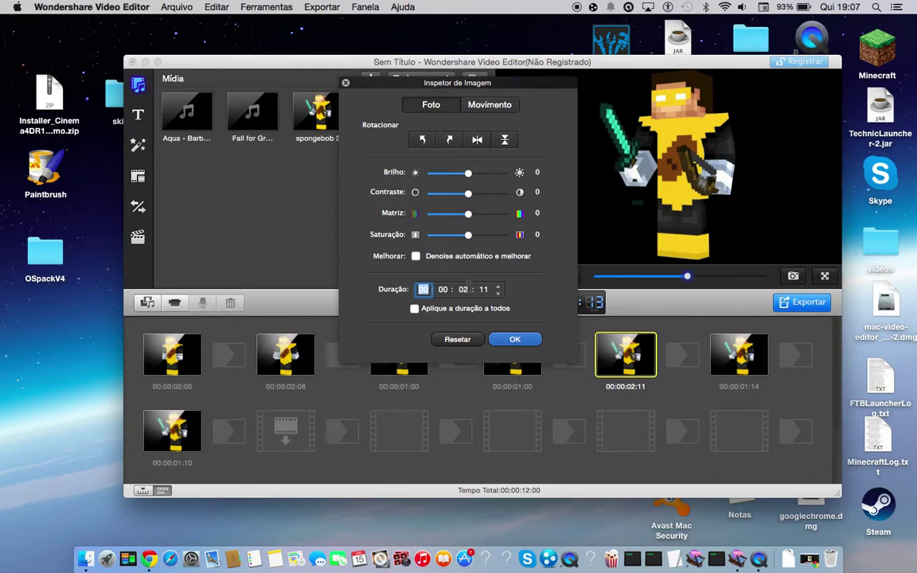
click(464, 289)
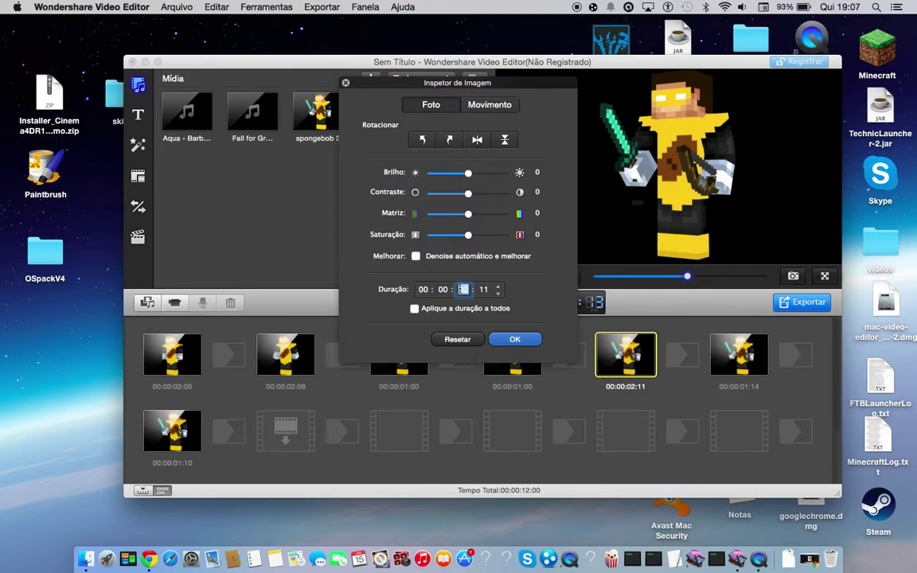
text(1)
key(Tab)
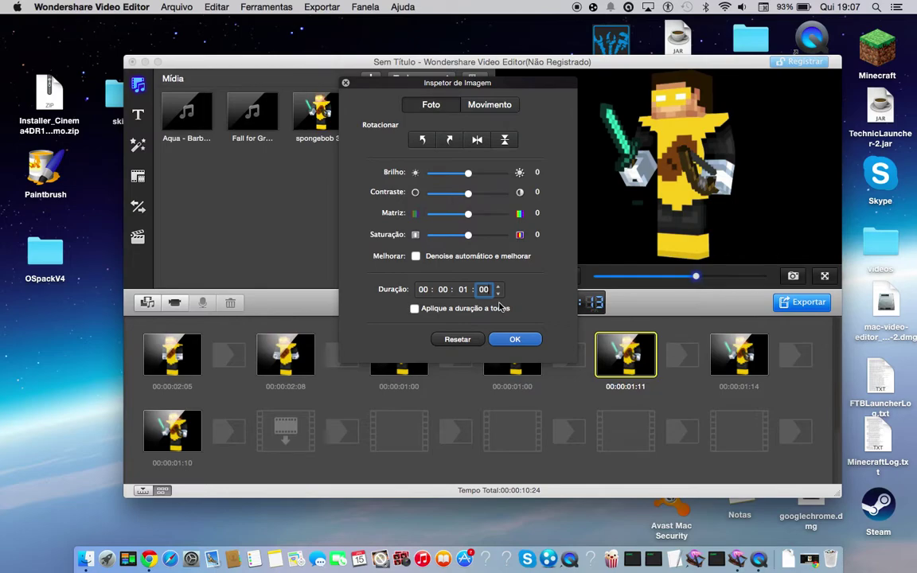
key(Return)
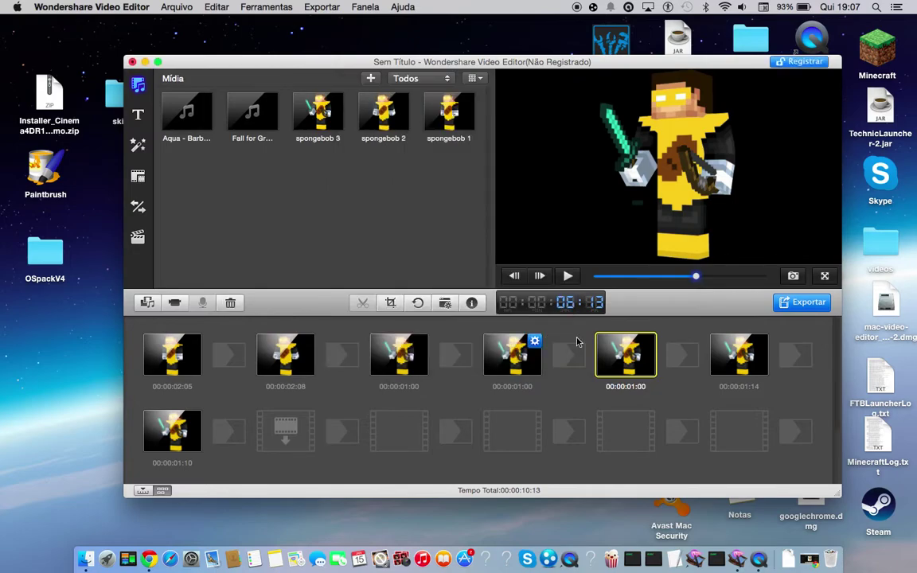
Set the sixth storyboard clip's duration to 00:00:01:00.
click(738, 365)
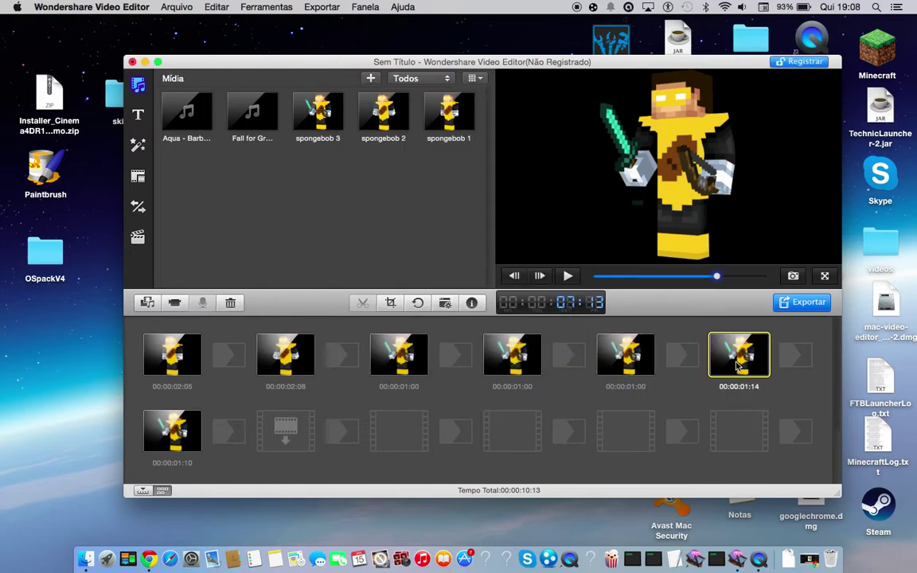
click(471, 302)
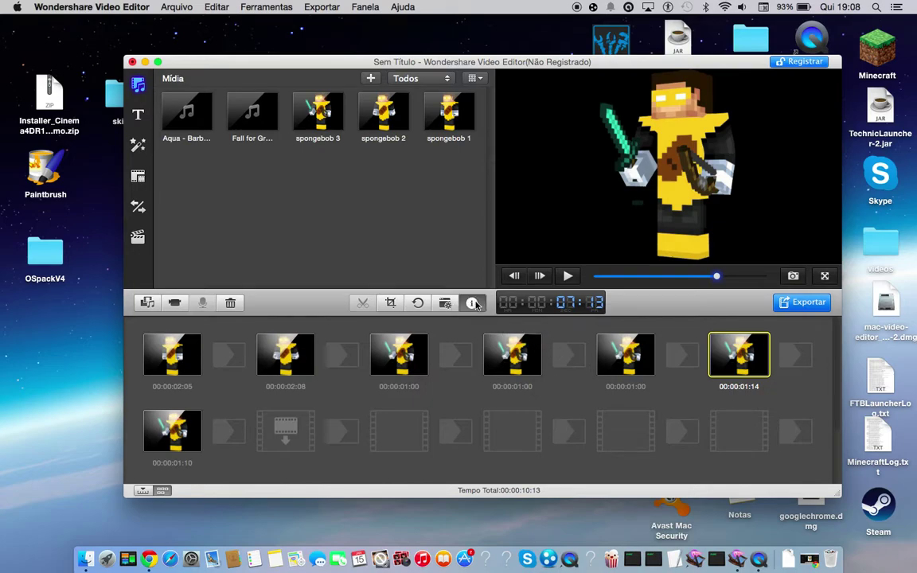
key(Tab)
key(Tab)
key(Tab)
text(0)
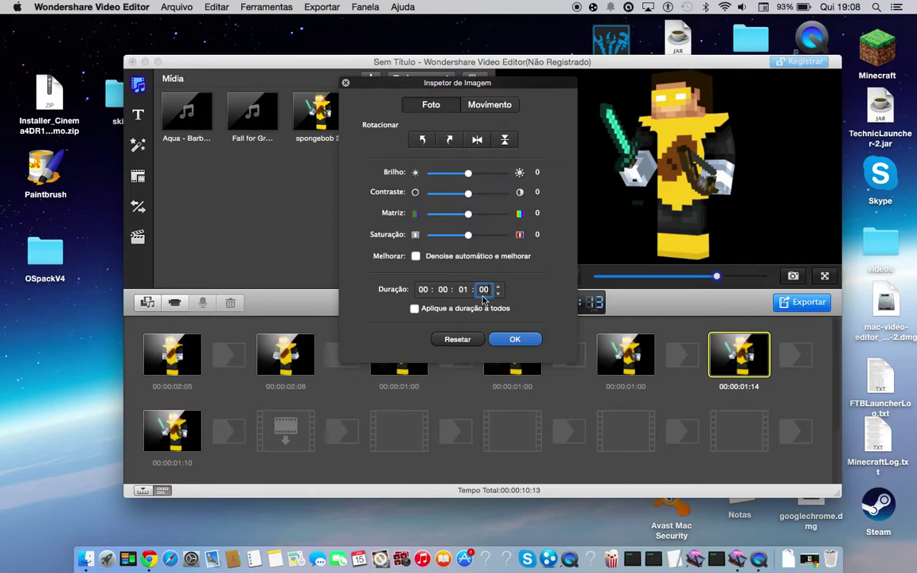
click(515, 339)
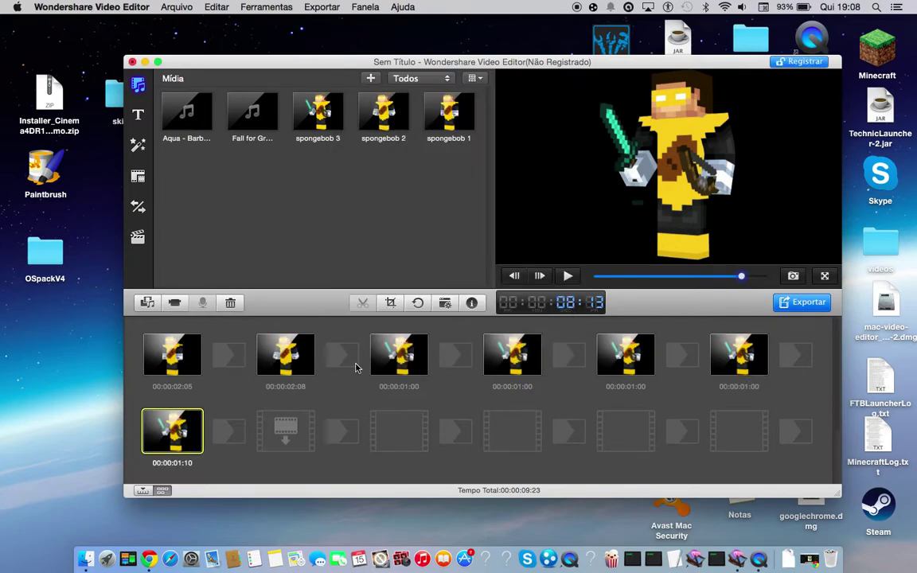
Set the seventh storyboard clip's duration to 00:00:01:00.
click(471, 303)
key(Tab)
key(Tab)
key(Tab)
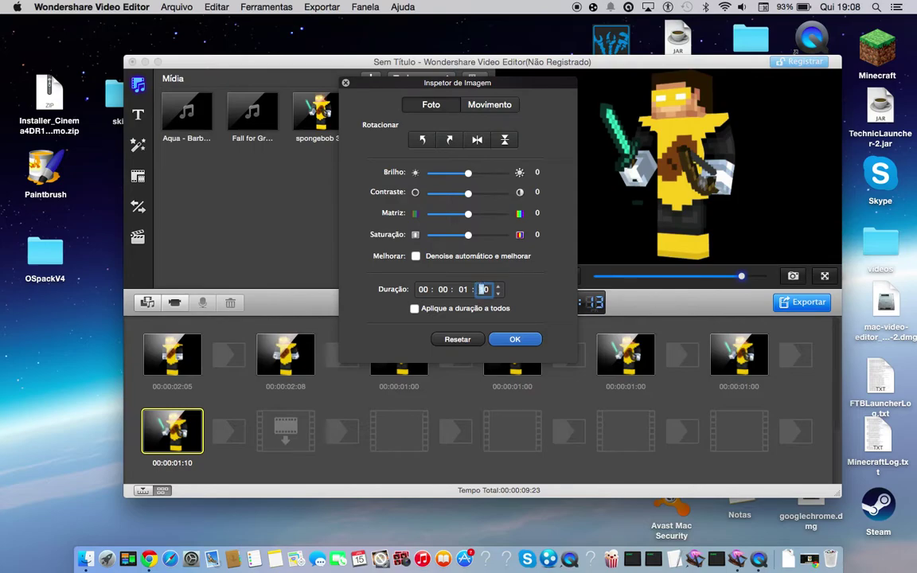
text(00)
key(Return)
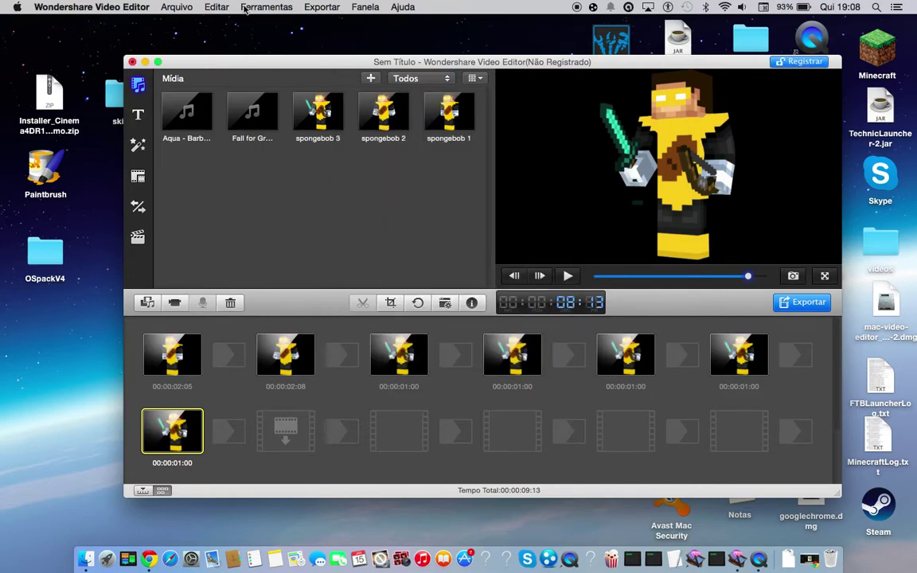
Insert the Flash transition between every pair of neighbouring clips on the storyboard.
click(138, 206)
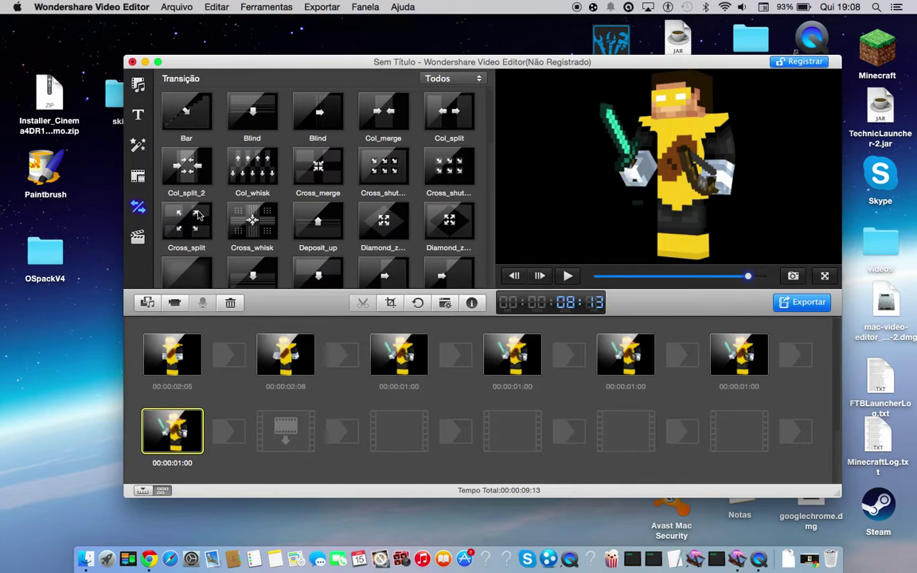
scroll(301, 179, down, 3)
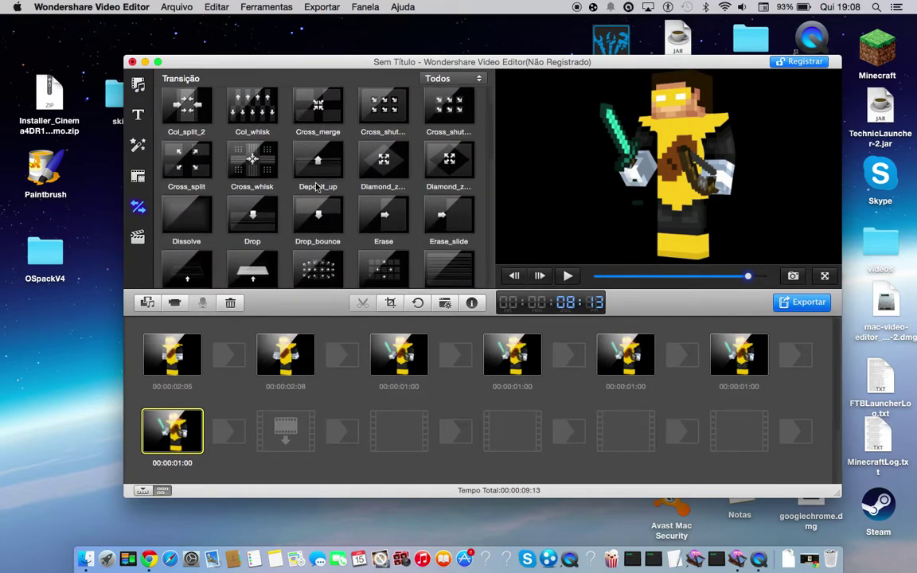
drag(248, 254, 231, 359)
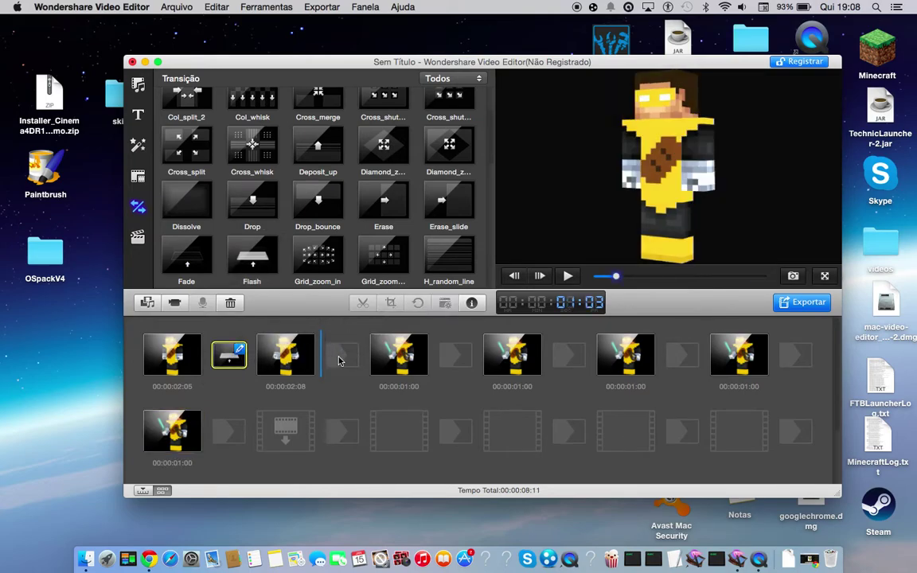
click(343, 356)
click(452, 357)
click(570, 358)
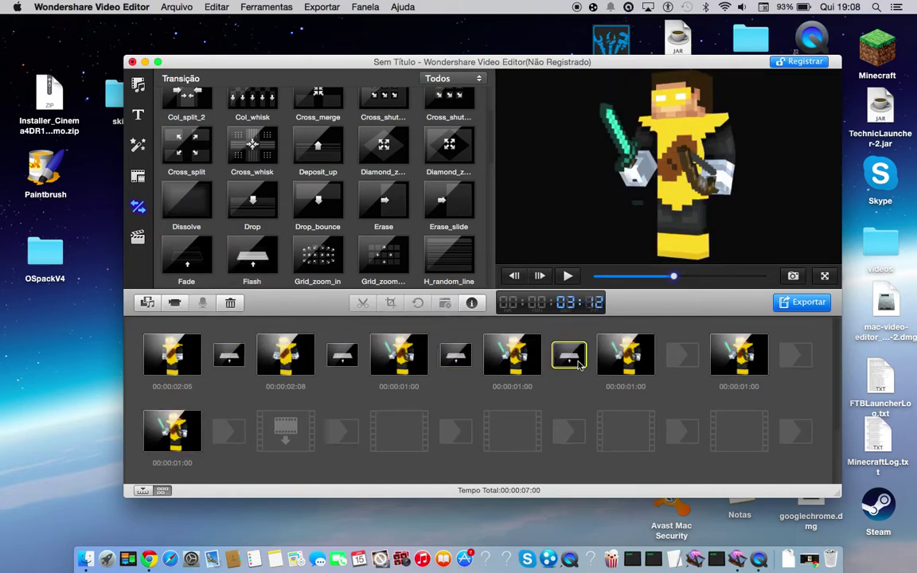
click(682, 357)
click(796, 356)
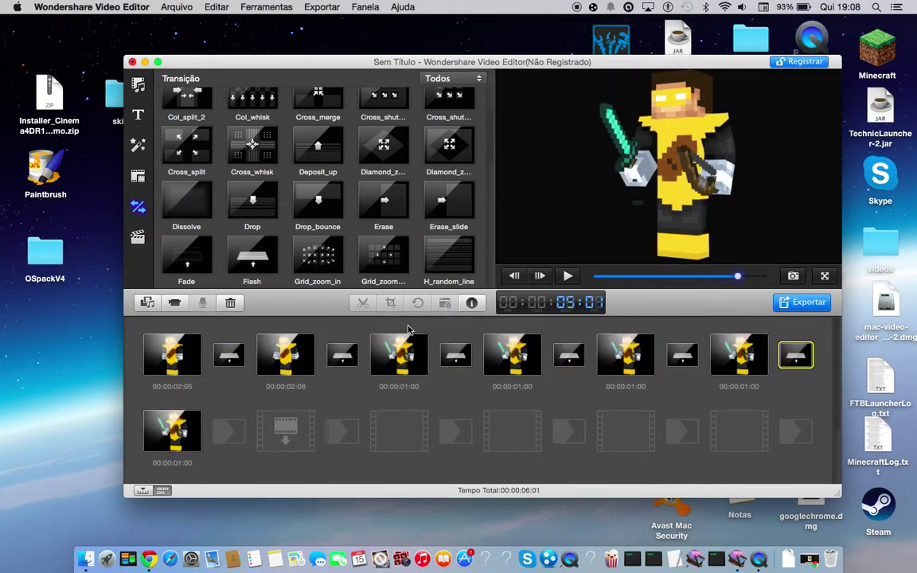
Preview the video in the timeline view, shortening the first clip to 00:00:01:13 and the second clip to 00:00:01:21.
click(143, 490)
key(space)
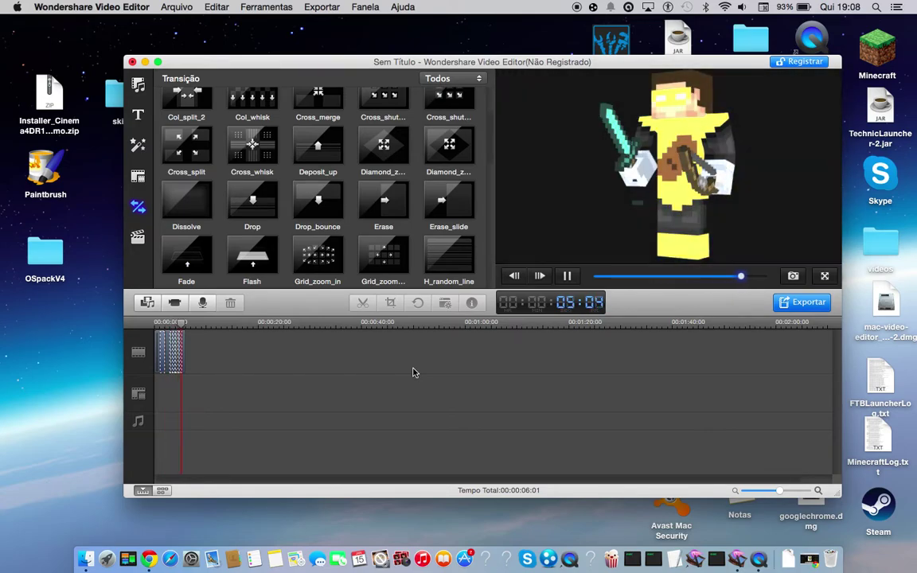
scroll(205, 321, up, 5)
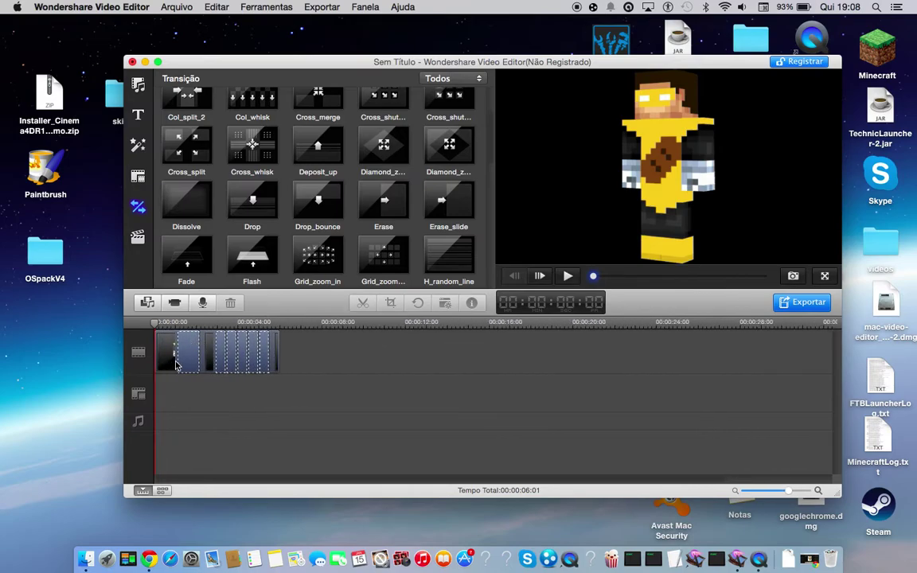
click(176, 364)
drag(196, 356, 149, 326)
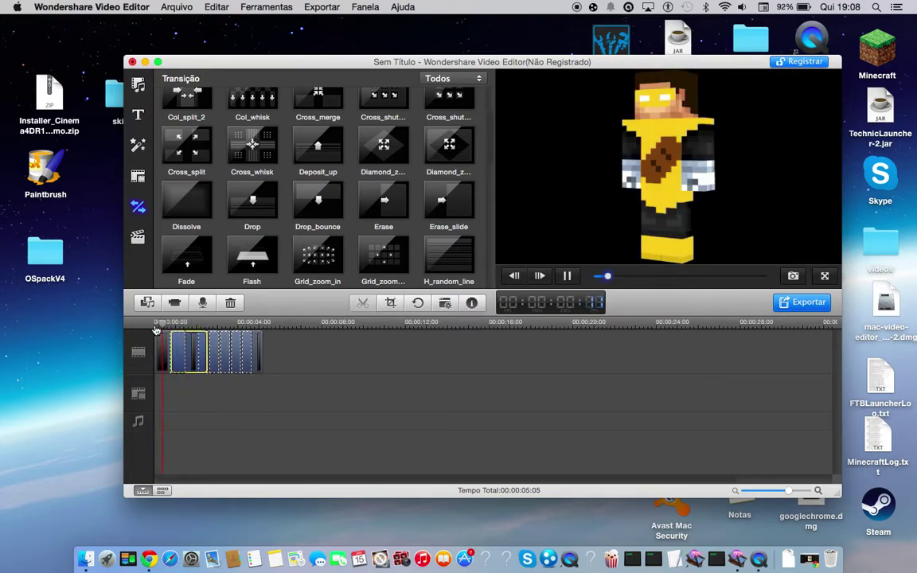
key(space)
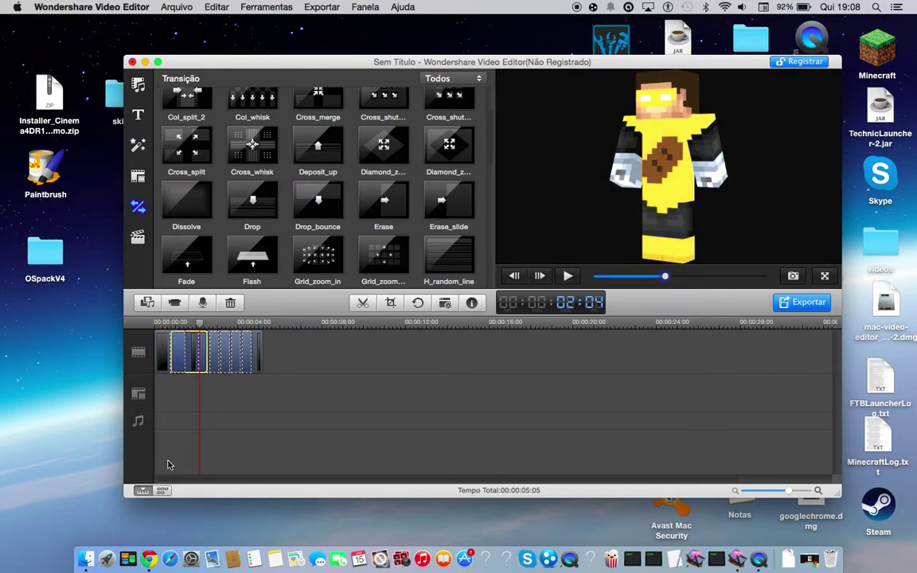
Set the second storyboard clip's duration to 00:00:01:13 and play the video from the start in the timeline view.
click(161, 490)
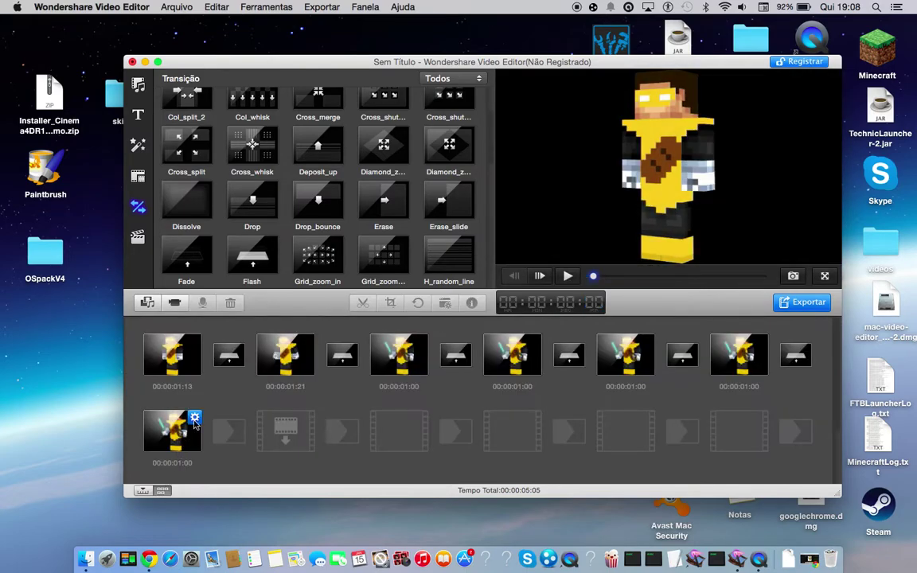
double_click(285, 367)
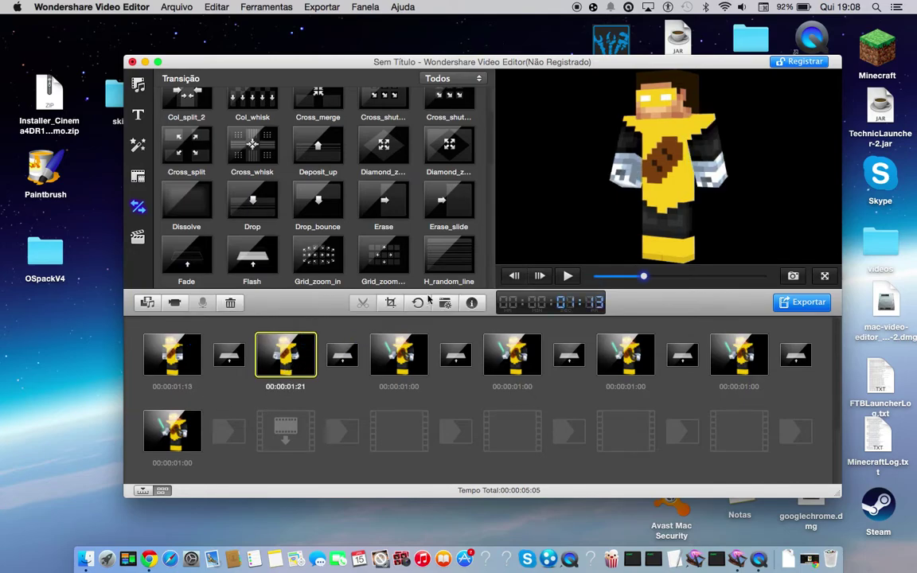
click(484, 290)
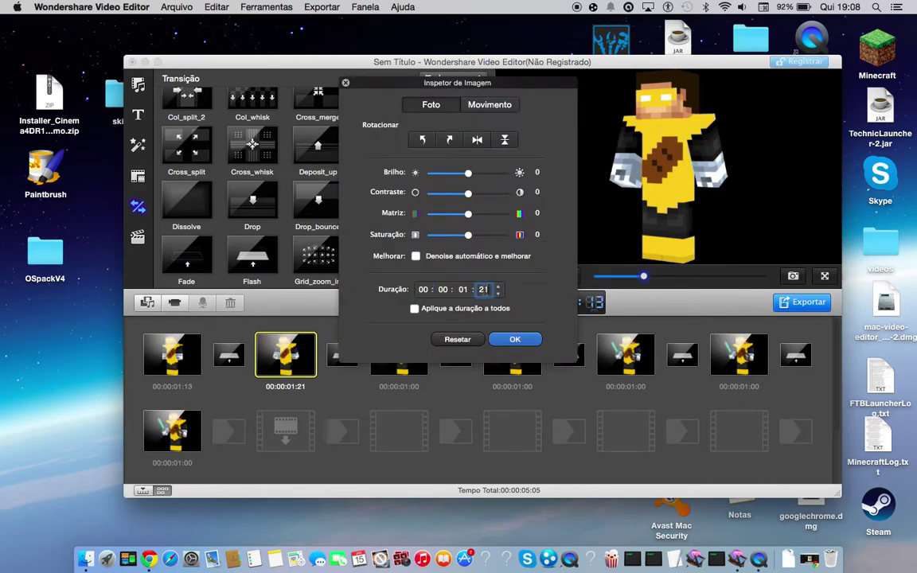
text(13)
click(517, 339)
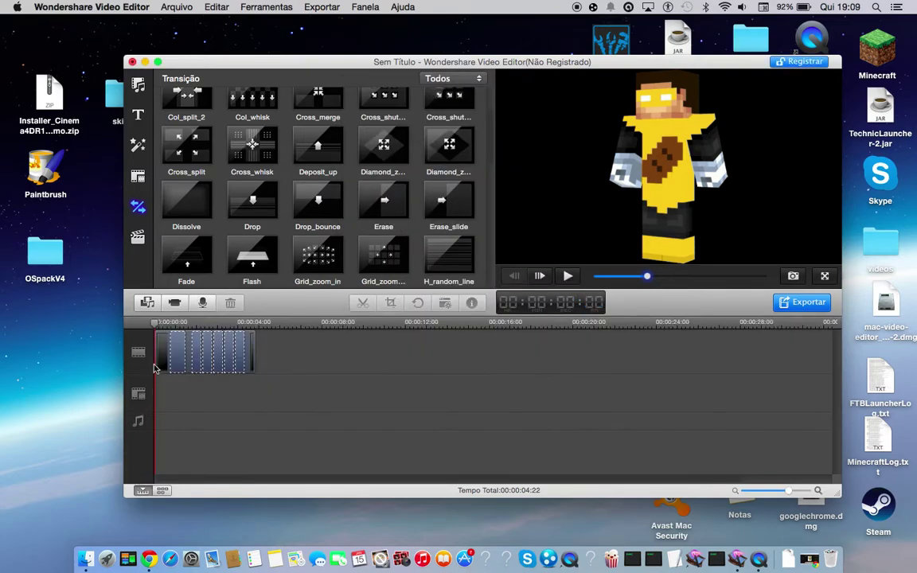
key(space)
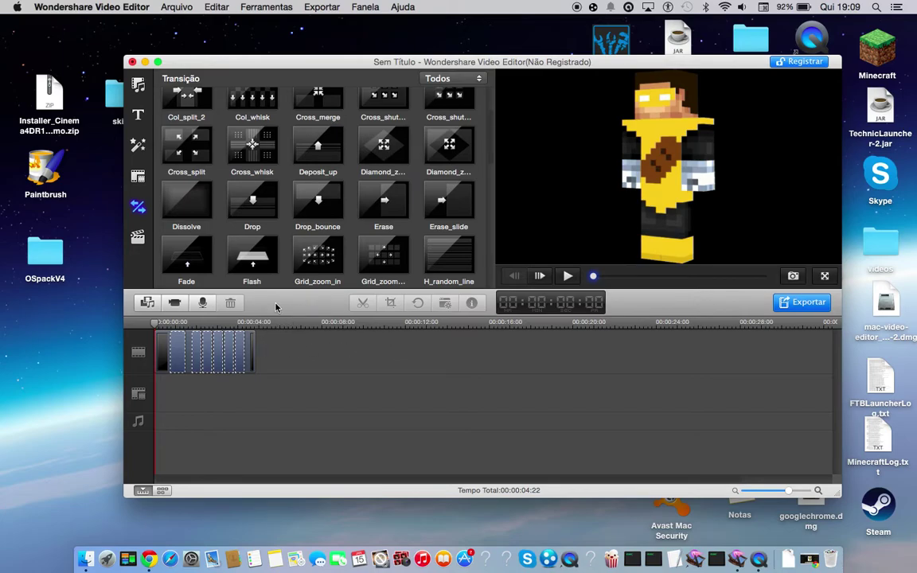
Preview the Stage, Paper 2 and Plant intro/credit templates.
click(139, 177)
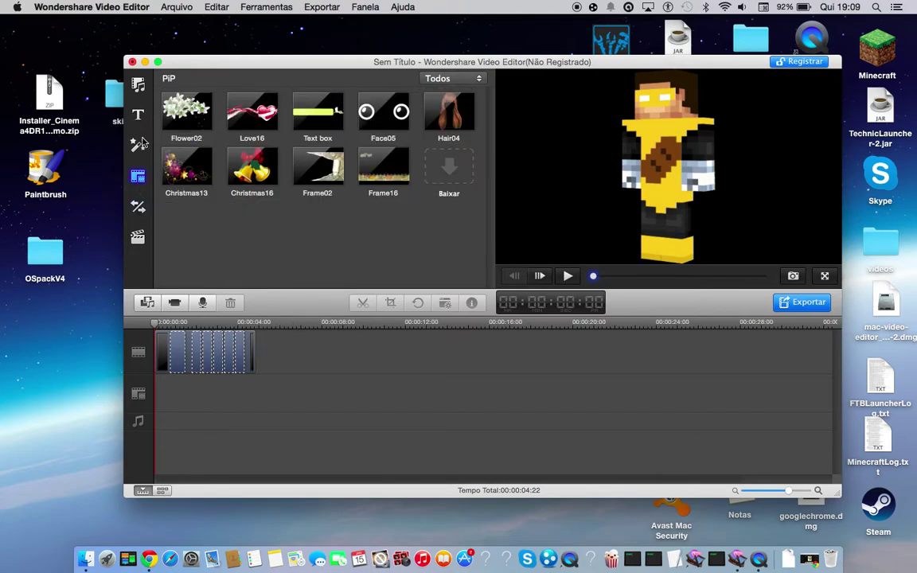
click(138, 235)
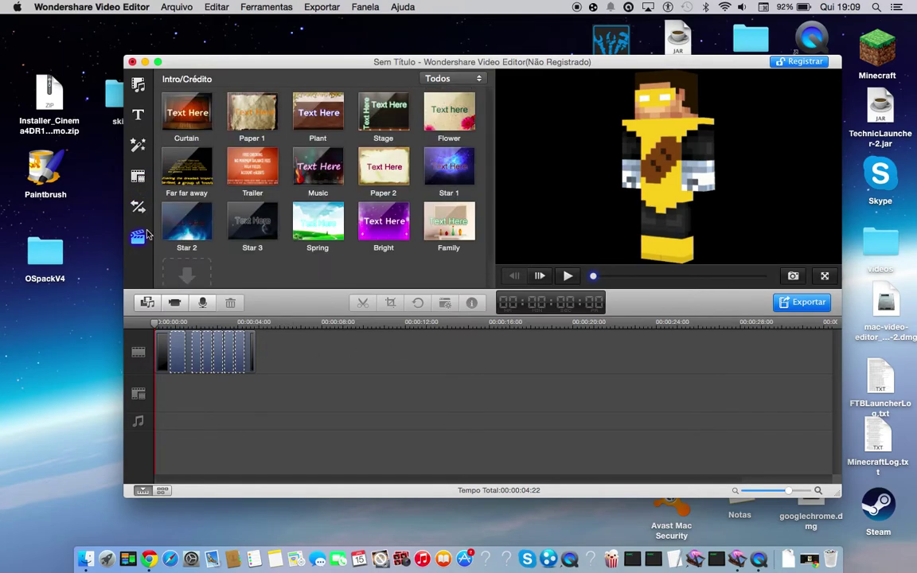
click(404, 125)
click(568, 276)
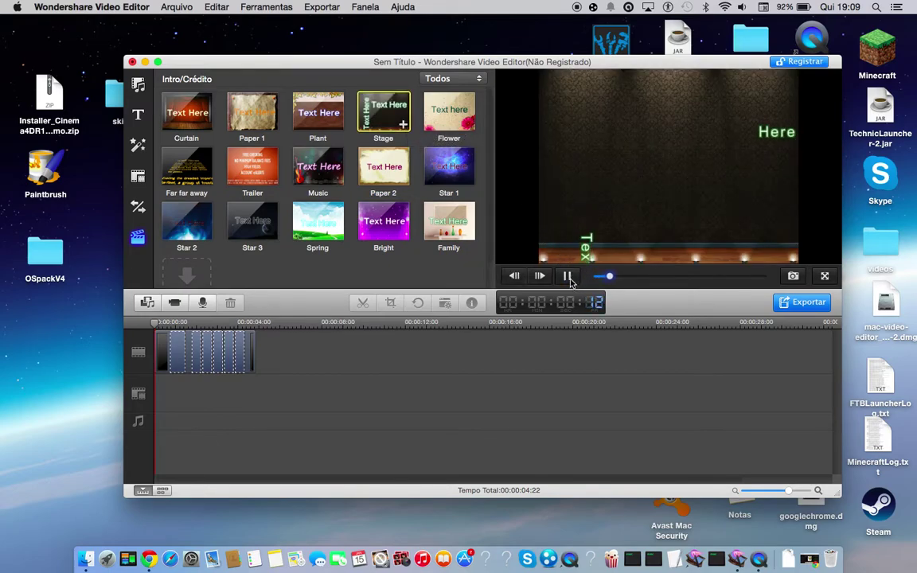
click(568, 277)
click(568, 277)
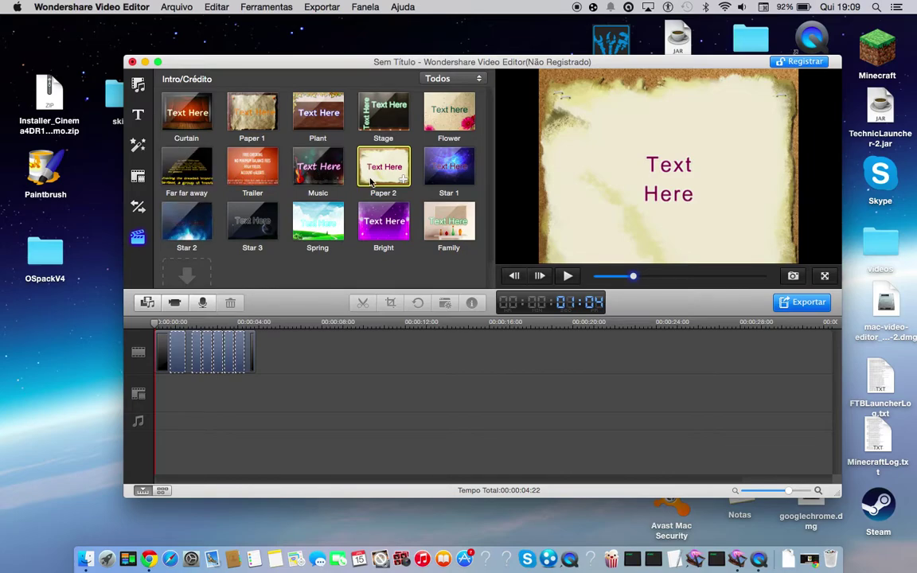
click(328, 128)
click(568, 277)
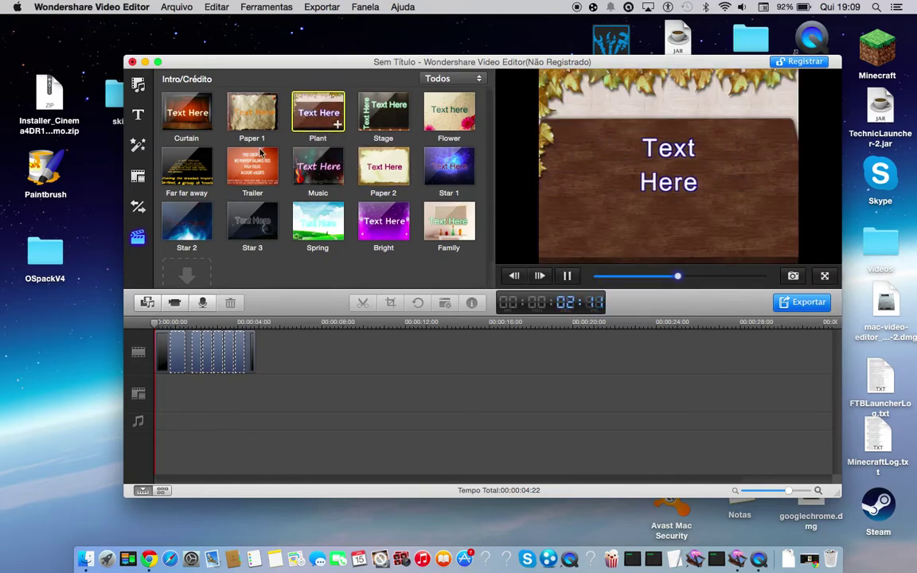
Preview the Star 1 intro template and insert it at the start of the video track, before the image clips.
click(443, 167)
click(568, 276)
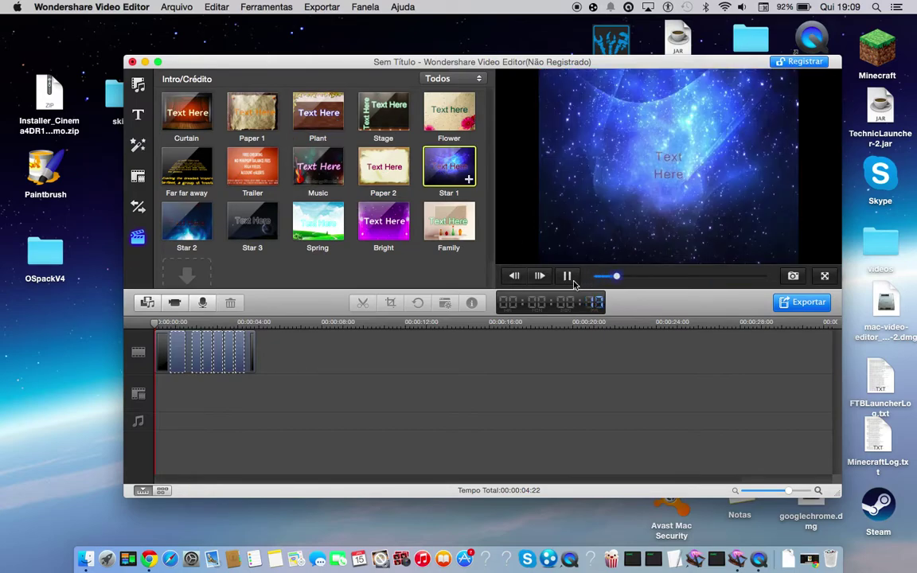
drag(434, 183, 157, 354)
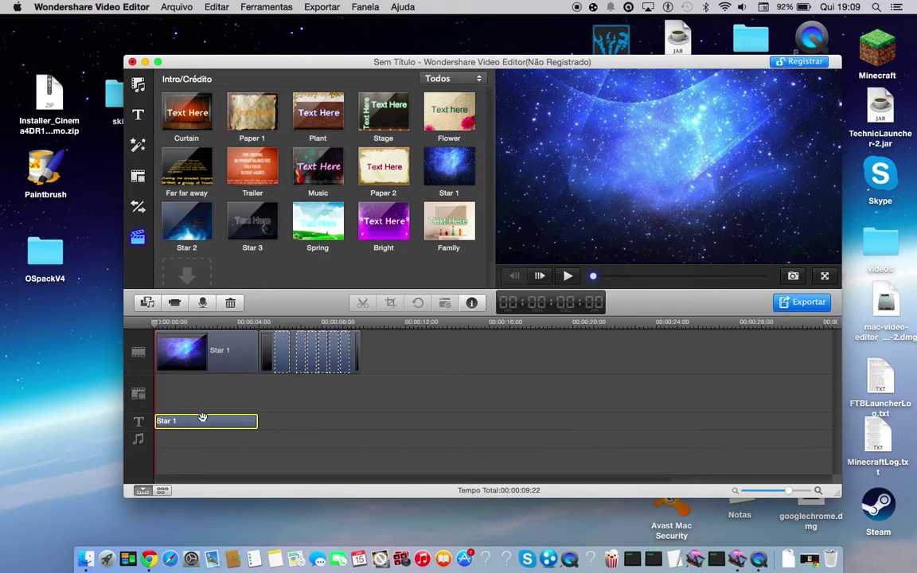
Browse the title templates and preview Rotate in, Left Insert and Metal.
click(137, 117)
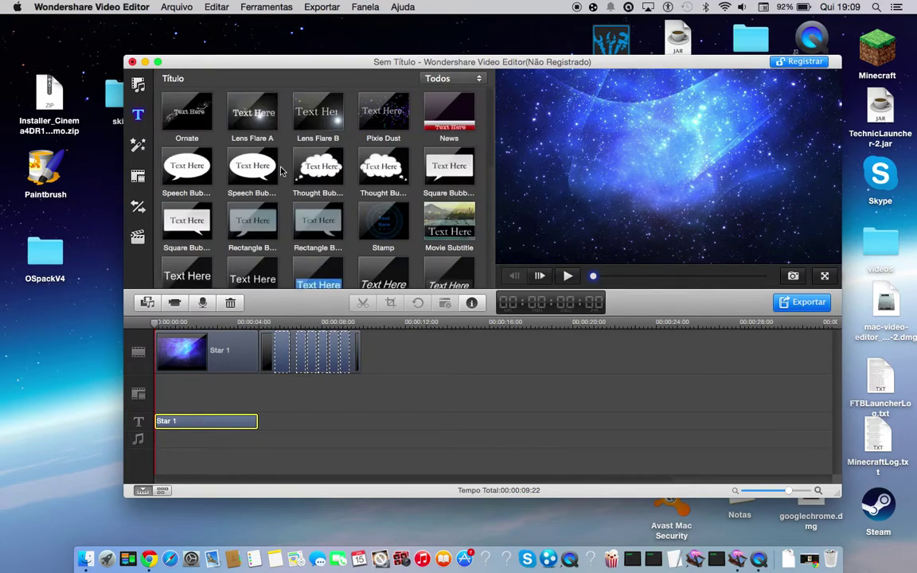
scroll(310, 180, down, 3)
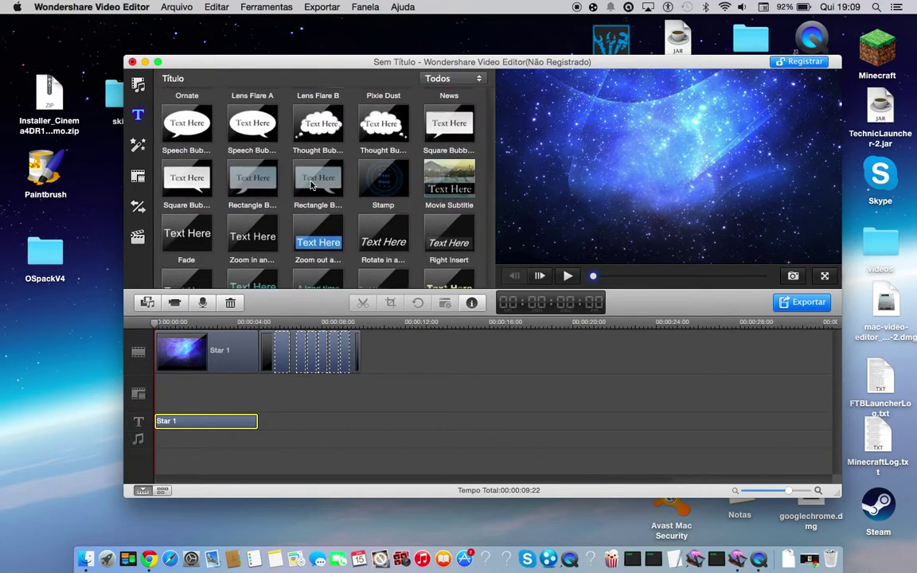
click(361, 232)
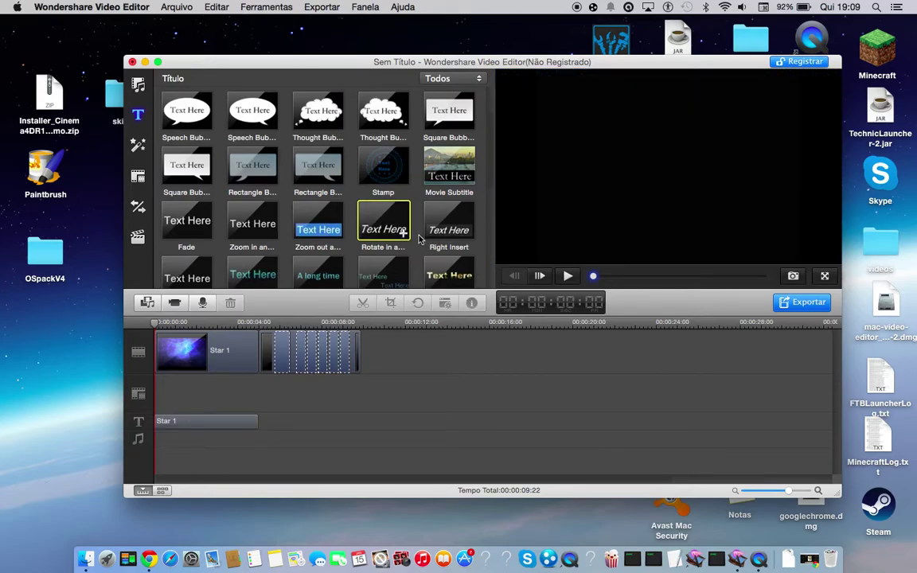
click(569, 279)
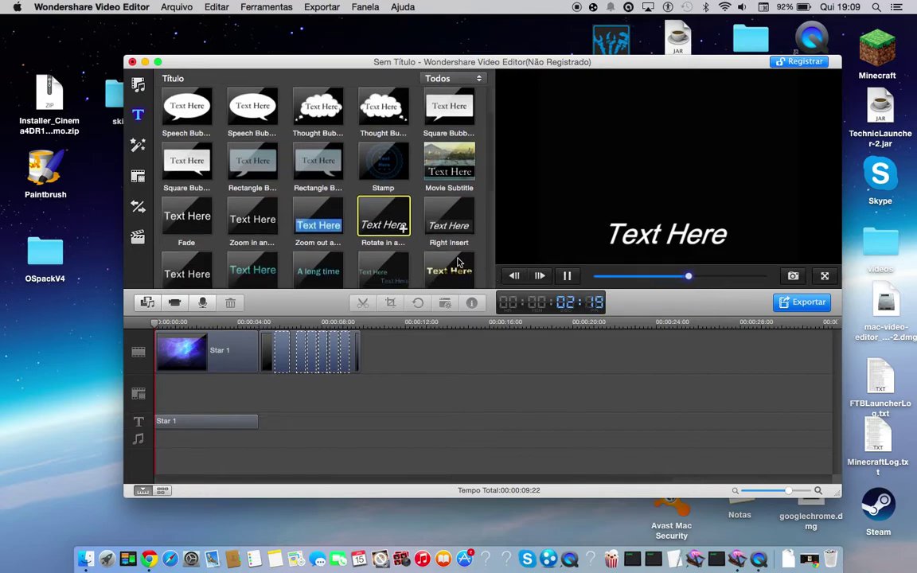
scroll(324, 249, down, 1)
scroll(239, 243, down, 2)
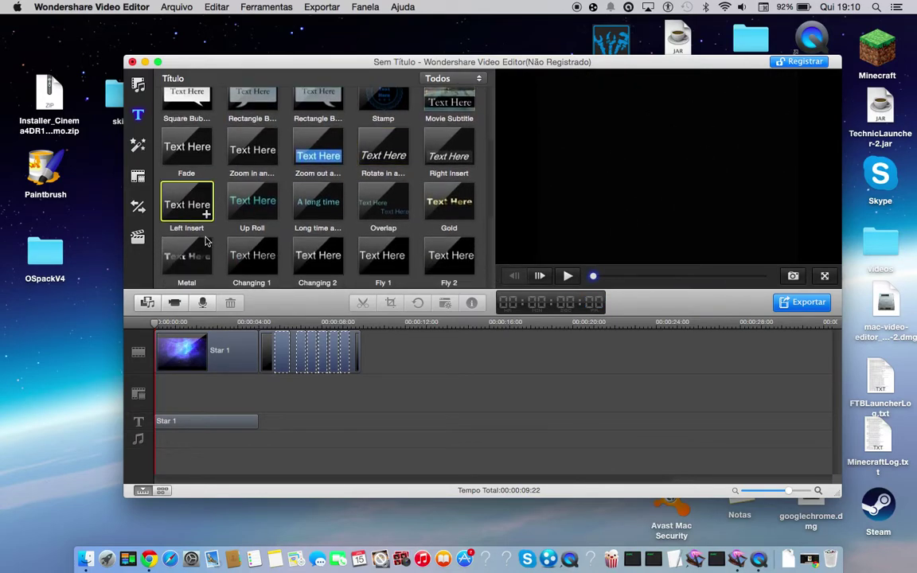
click(567, 276)
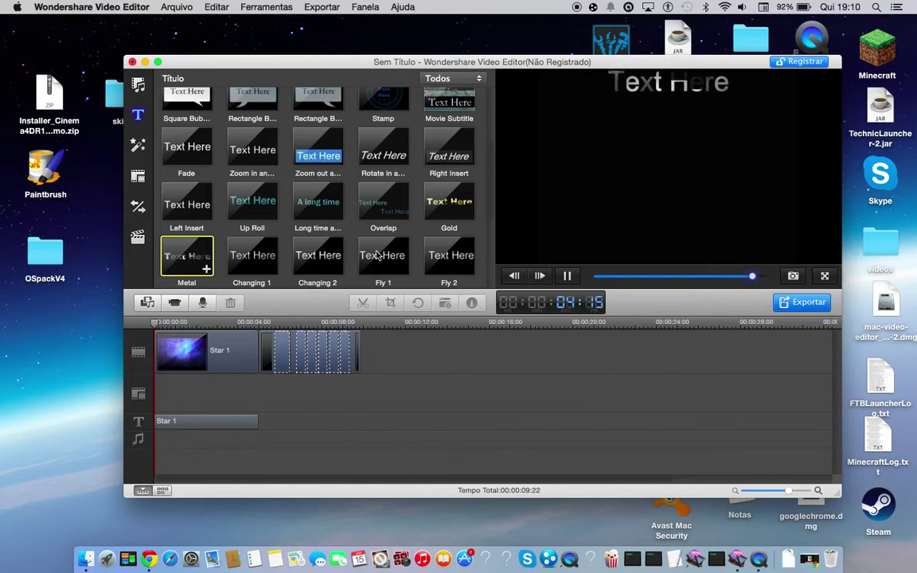
Preview the Multiple 2, Drop and Down Insert title templates.
scroll(352, 237, down, 1)
scroll(354, 230, down, 5)
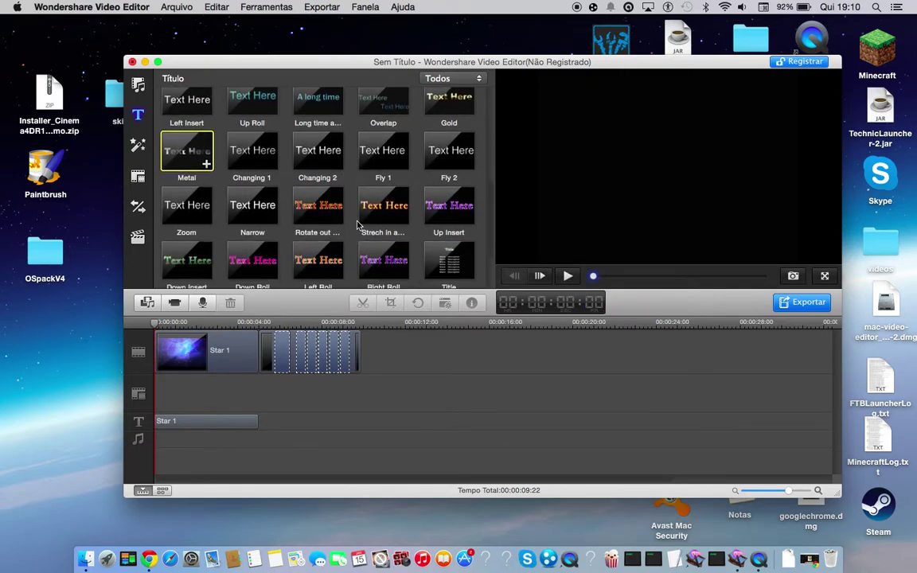
scroll(348, 228, down, 1)
click(275, 262)
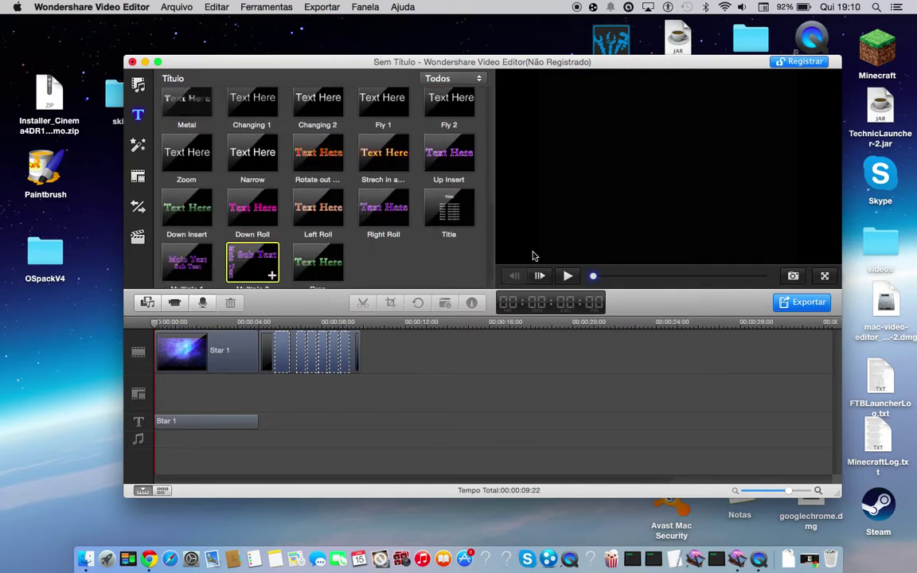
click(569, 275)
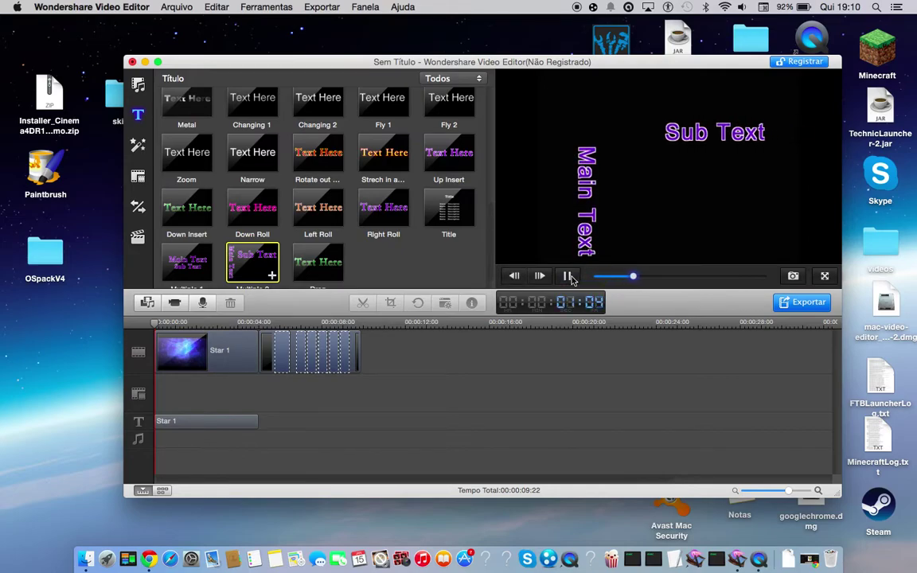
click(319, 262)
click(566, 277)
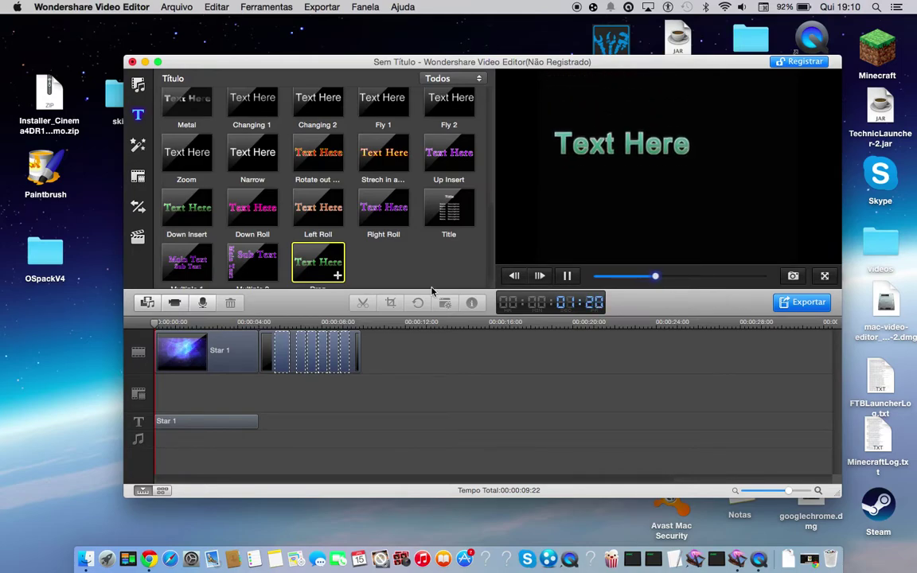
click(187, 208)
click(566, 276)
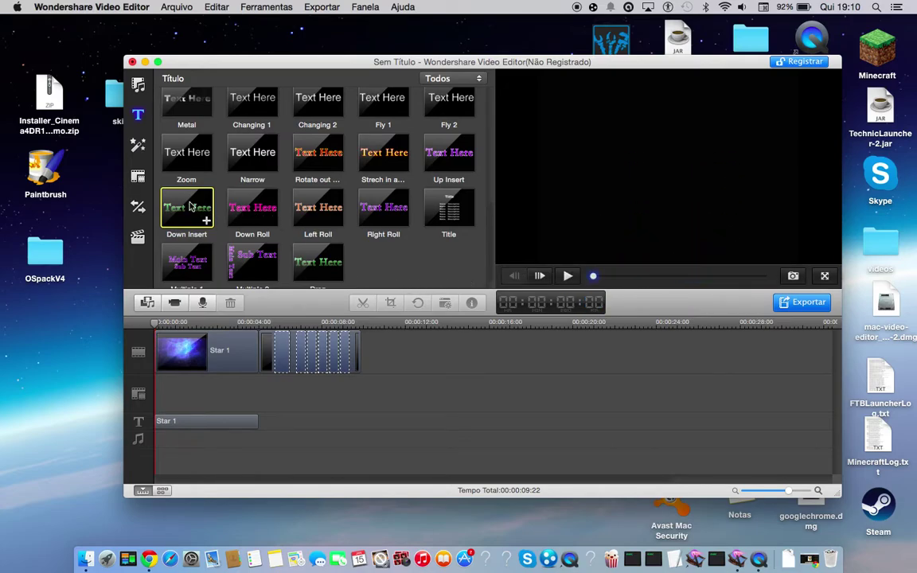
Replace the Star 1 title with the Down Insert title at the start of the title track.
drag(189, 207, 271, 422)
click(241, 420)
right_click(243, 423)
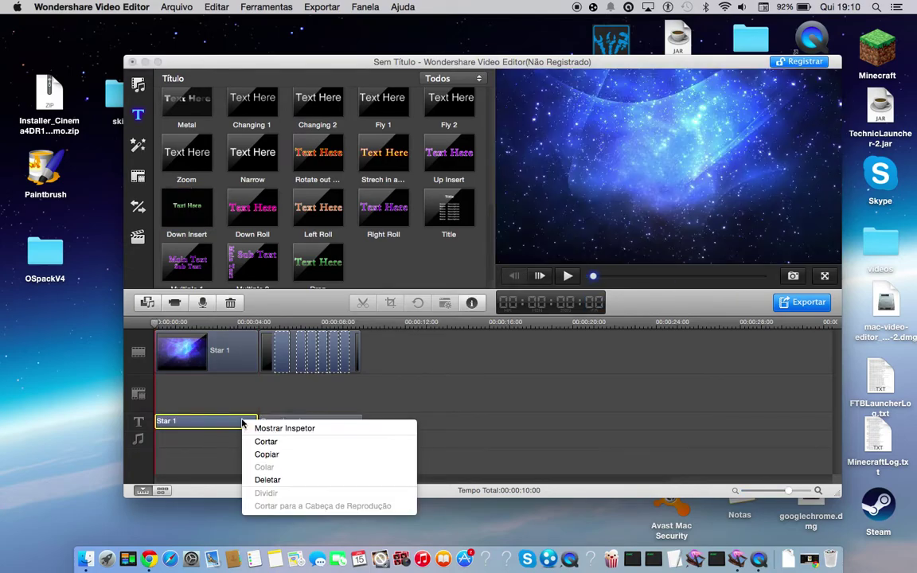
click(268, 480)
drag(290, 422, 182, 423)
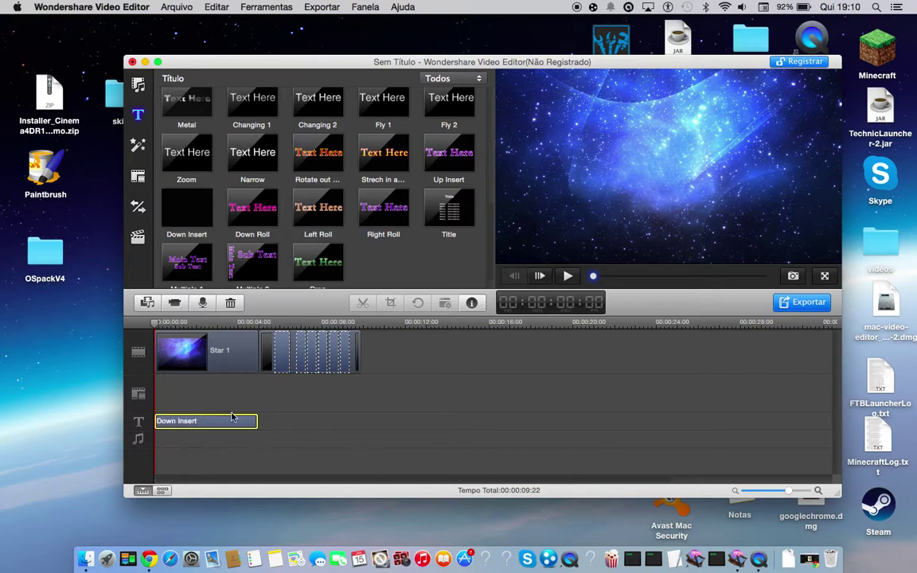
Open the Down Insert title's inspector and replace its placeholder text with "Spongebob2211".
click(472, 303)
drag(391, 135, 323, 122)
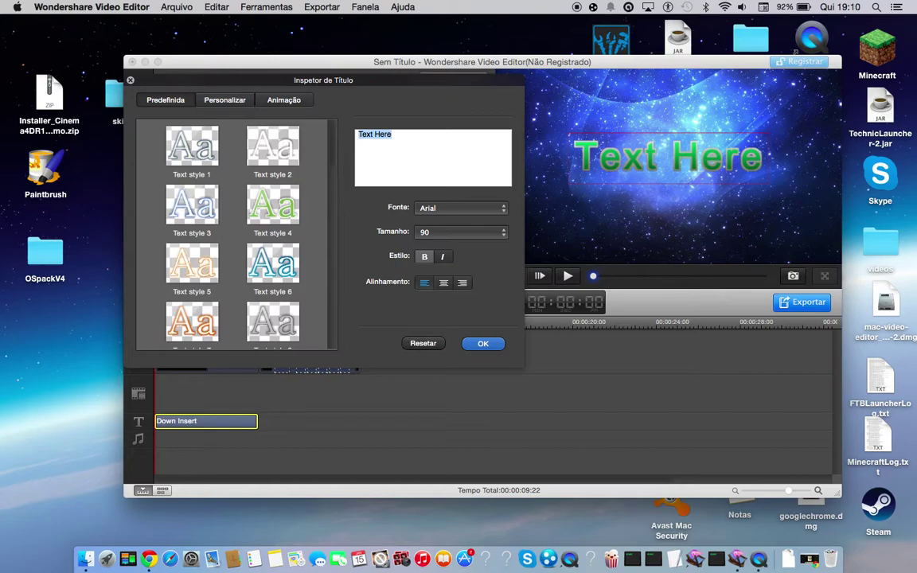
text(Spongebo)
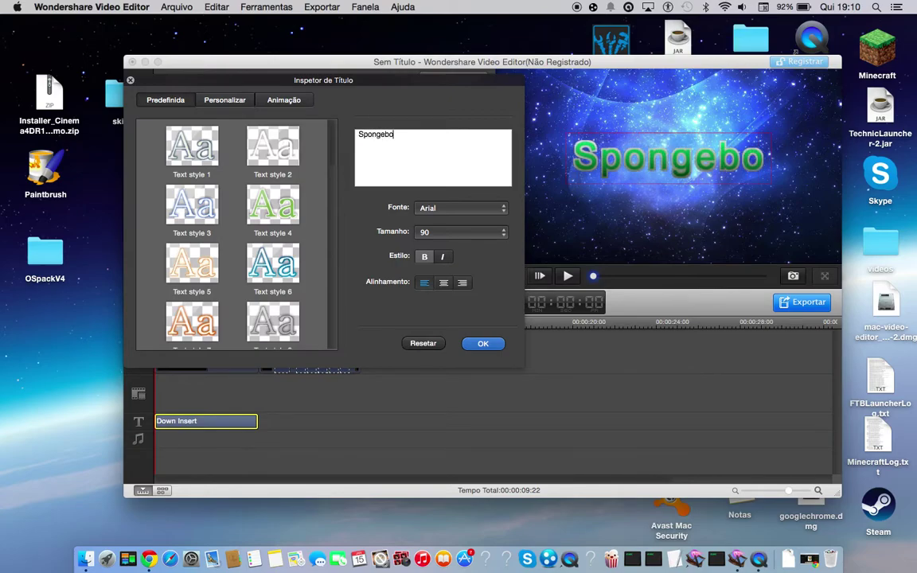
text(b2211)
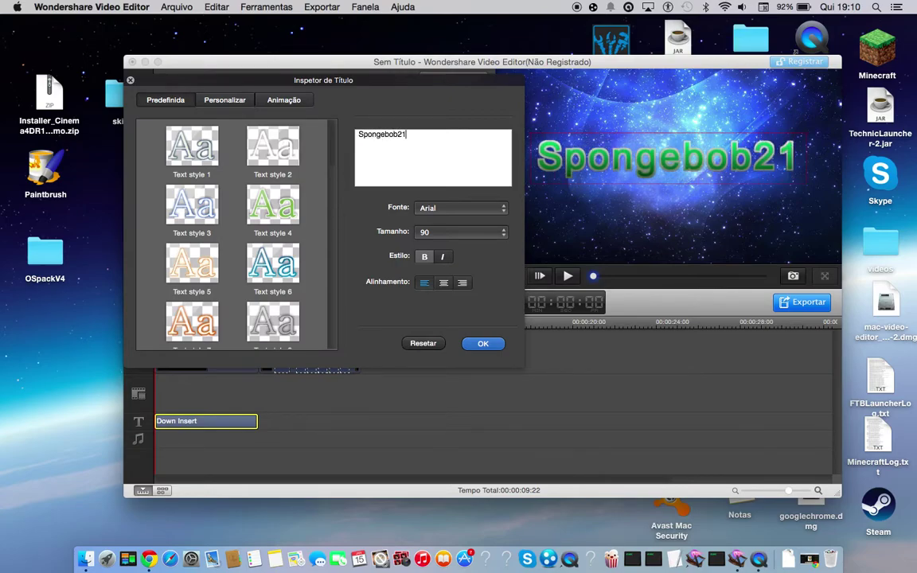
Try the bold and italic styles on the title text and leave it italic.
click(438, 261)
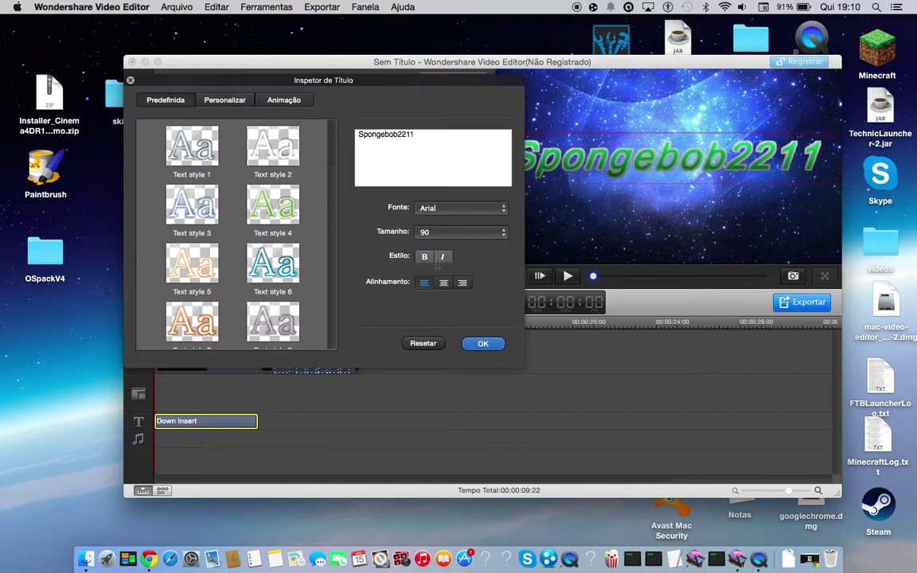
click(439, 261)
click(438, 261)
click(439, 261)
click(440, 261)
click(440, 262)
click(440, 261)
click(423, 256)
click(423, 256)
click(422, 256)
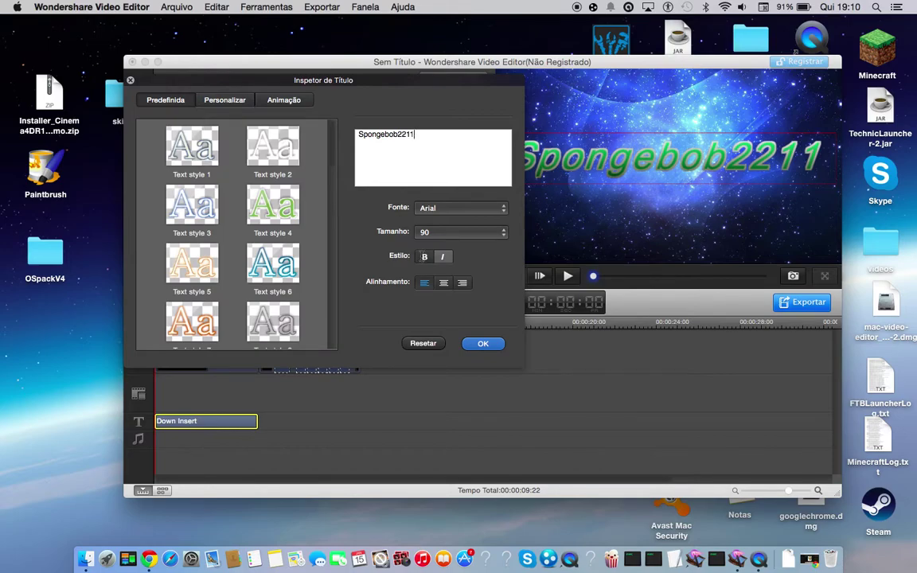
click(447, 255)
click(448, 255)
Set the title font to Baoli SC Regular and apply the title changes.
click(452, 207)
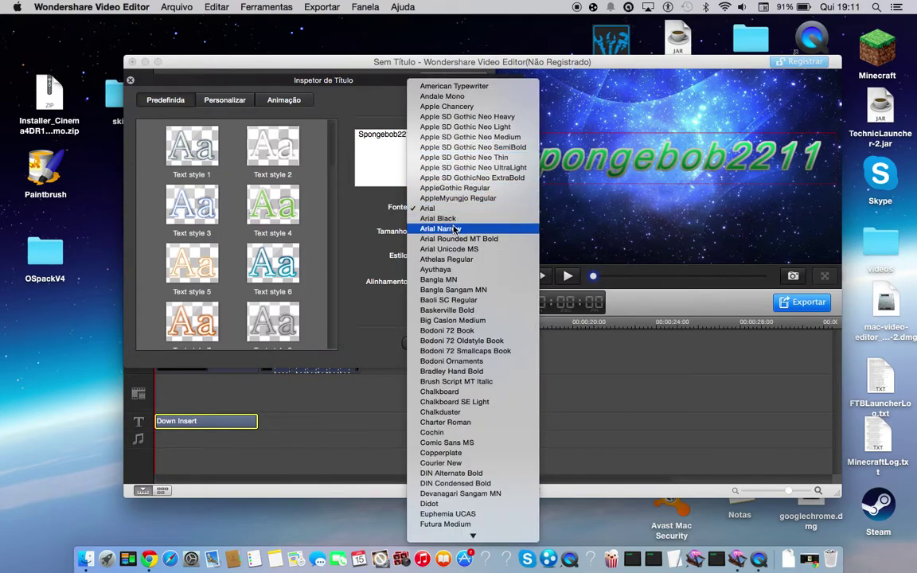
click(450, 300)
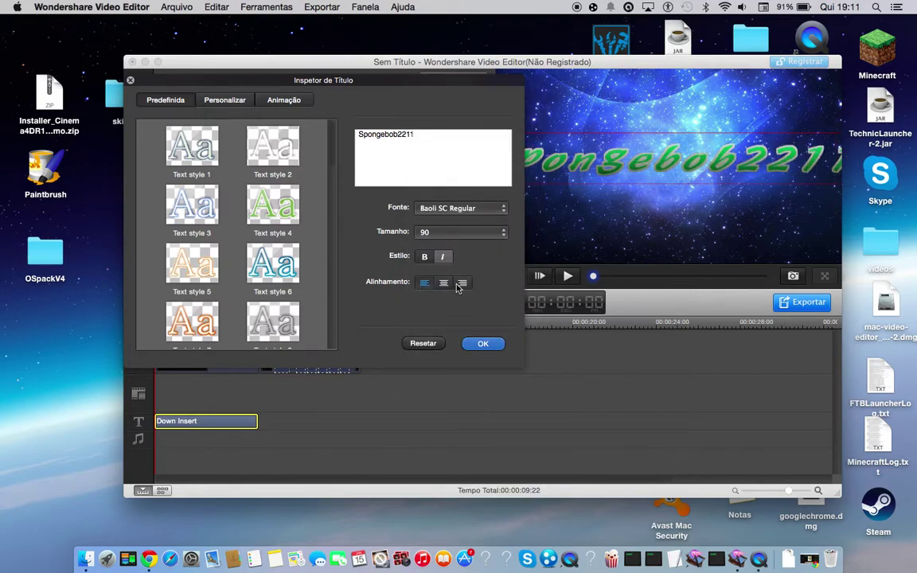
click(475, 343)
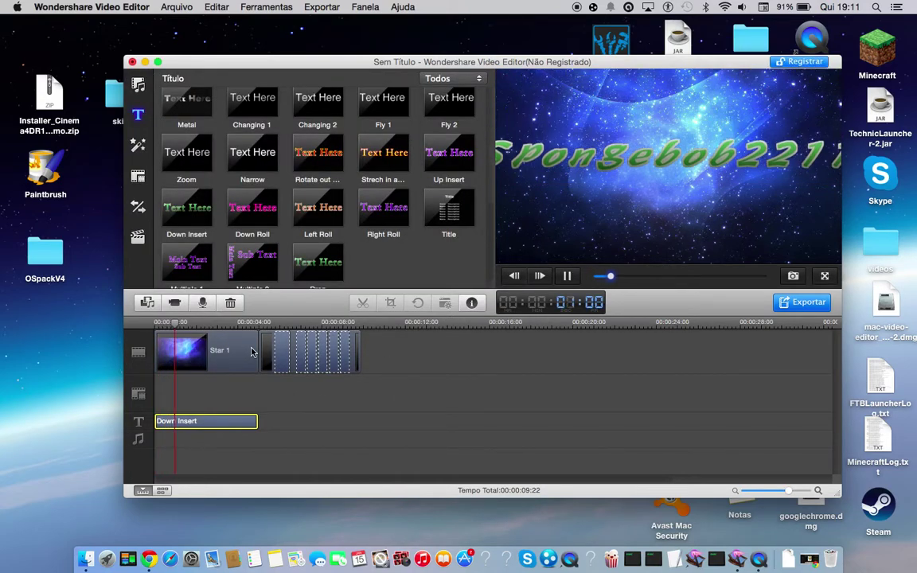
Shorten the Down Insert title text to "Spongebob" and return the playhead to the start of the timeline.
click(471, 302)
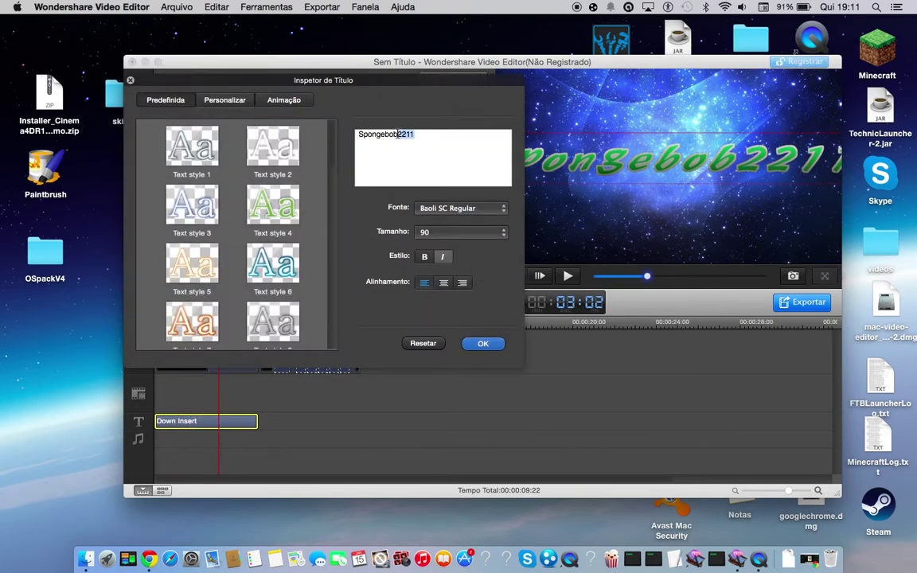
key(BackSpace)
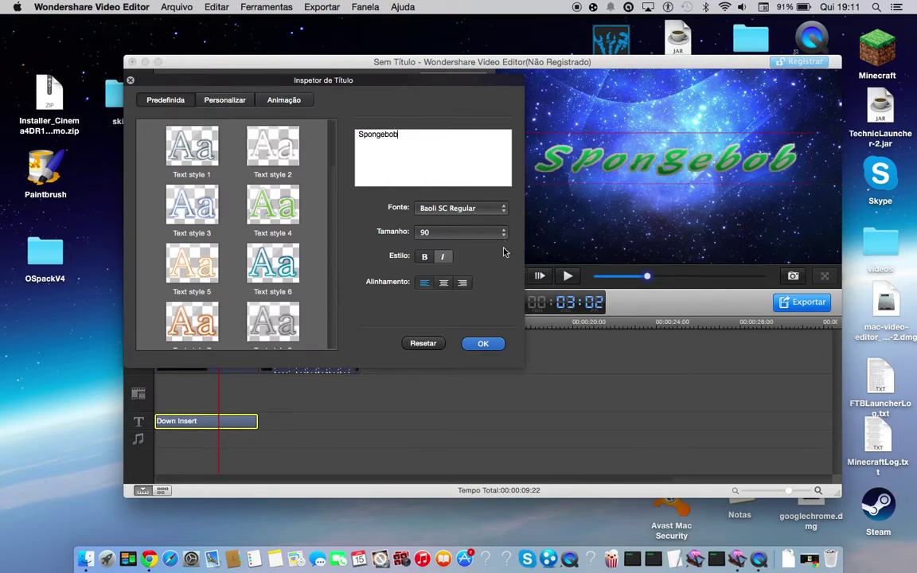
click(481, 344)
drag(217, 325, 146, 321)
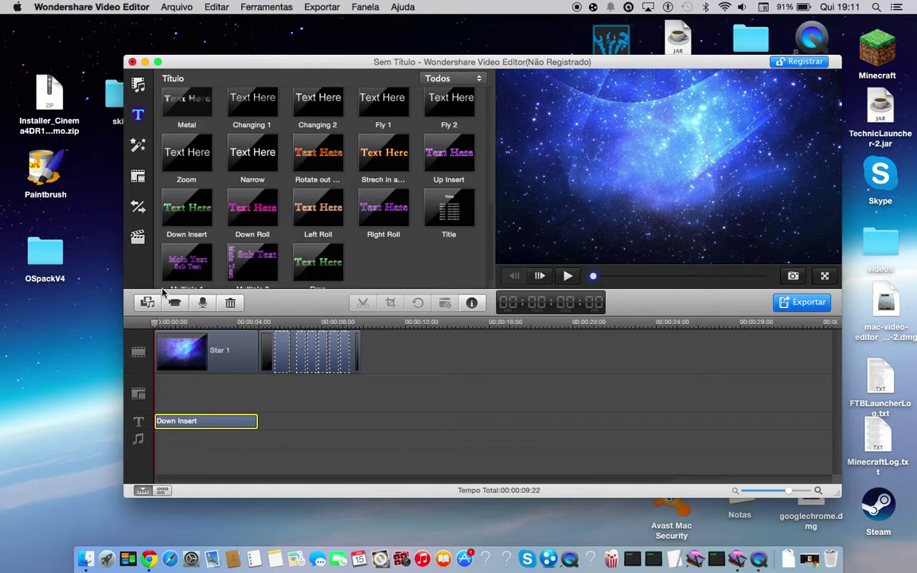
Show the imported media library and shift the editor window aside to uncover the desktop icons.
click(137, 86)
drag(308, 63, 294, 64)
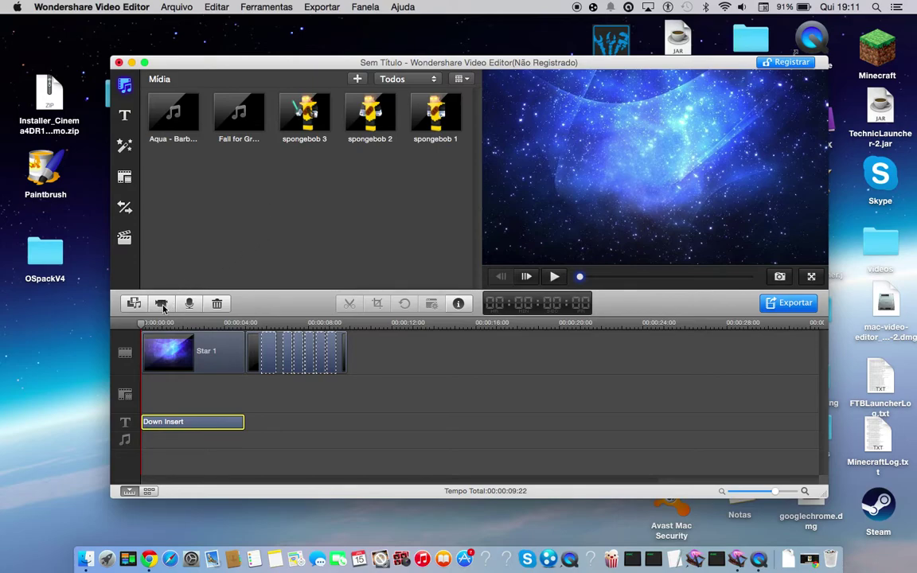
key(space)
drag(195, 64, 167, 61)
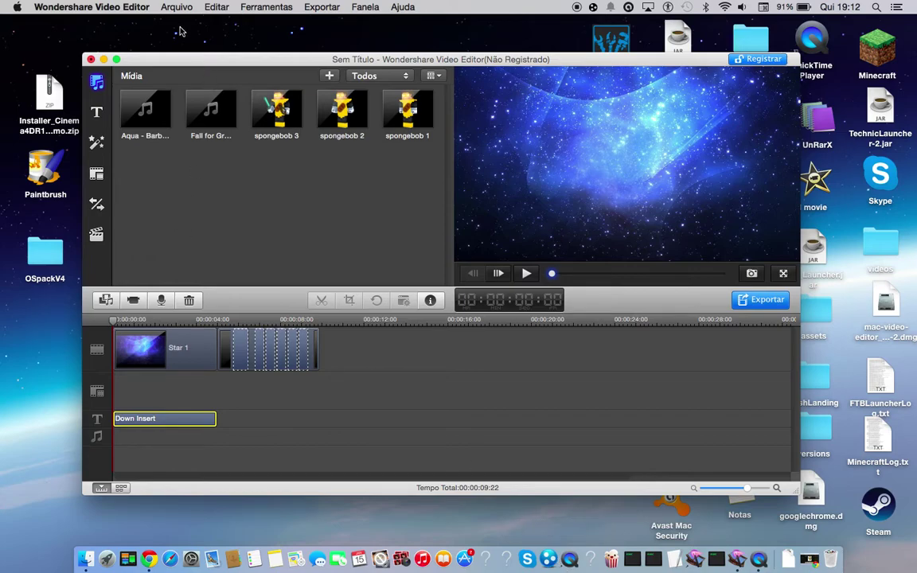
click(568, 557)
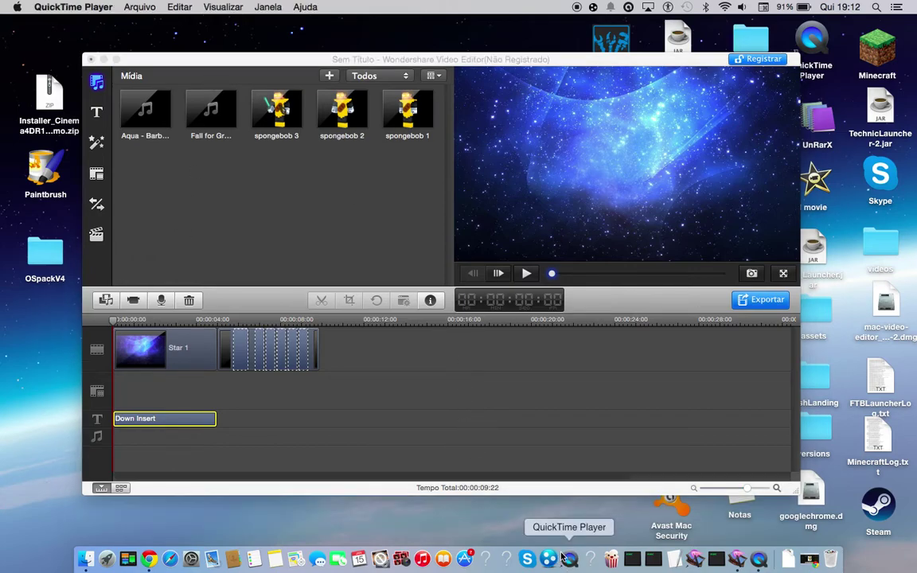
click(140, 7)
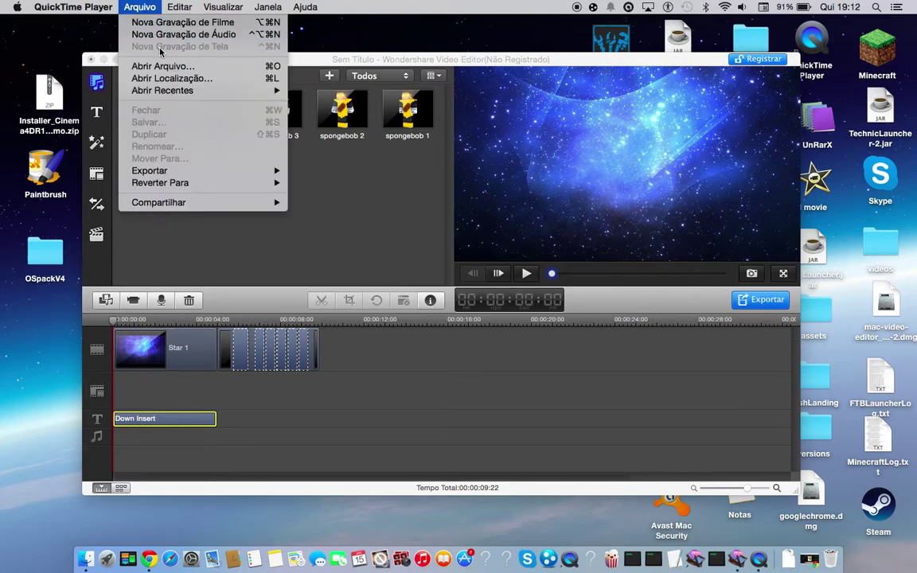
click(78, 36)
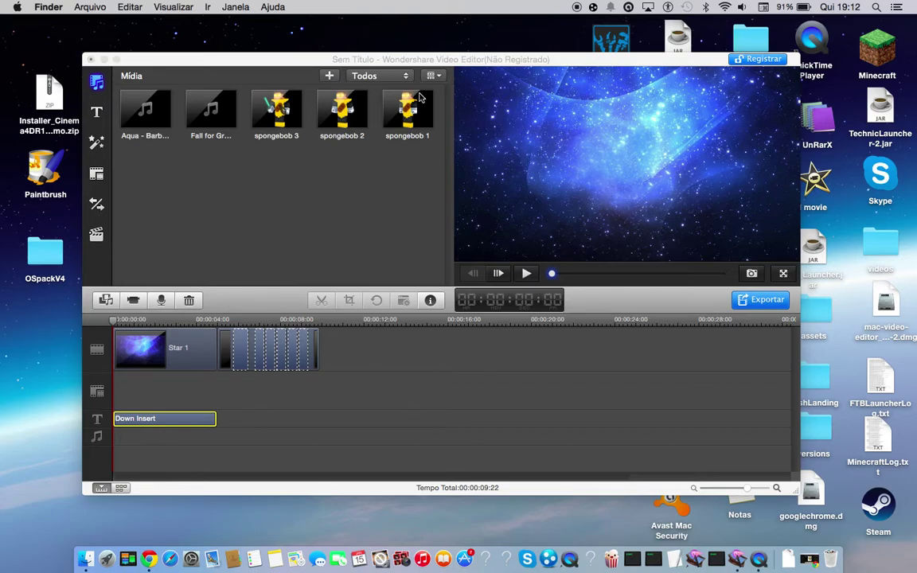
click(457, 74)
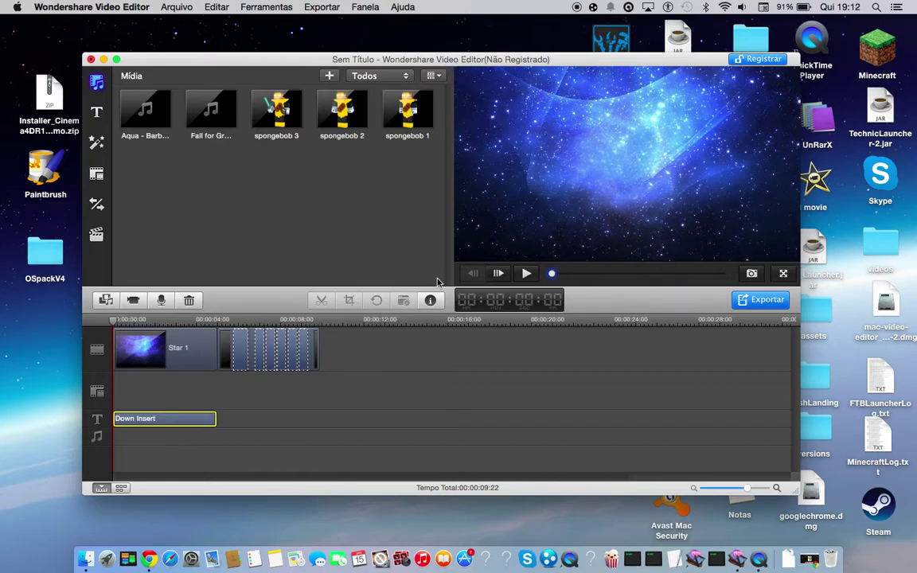
Play the intro from the start for the screen recording and move the finished QuickTime recording's window slightly.
key(space)
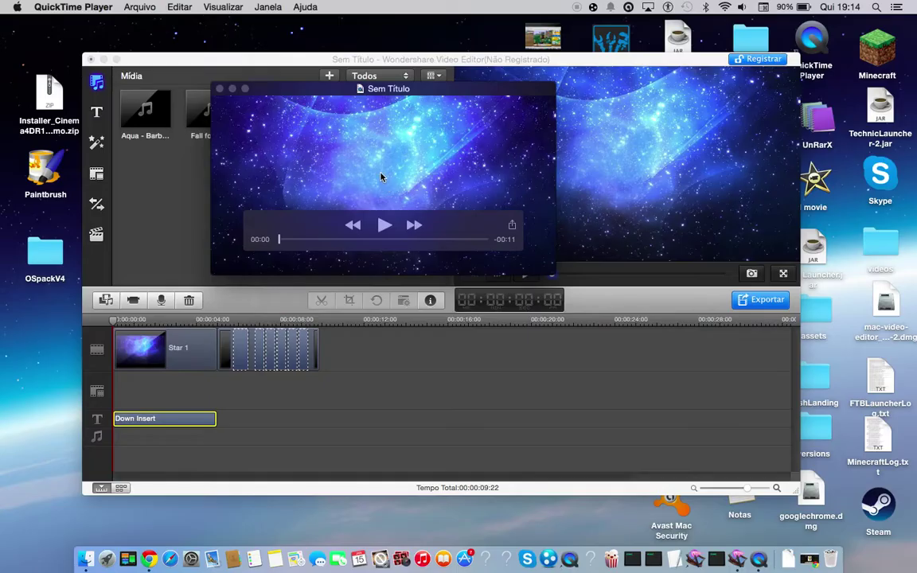
drag(351, 91, 374, 108)
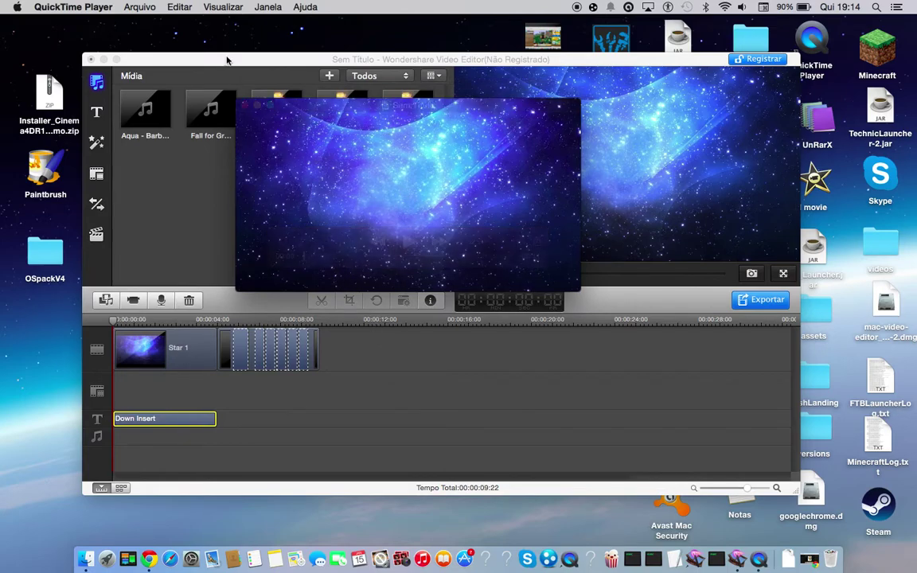
Append 03 Stay With Me.mp3 from the Transferências folder to the end of the QuickTime recording.
click(180, 7)
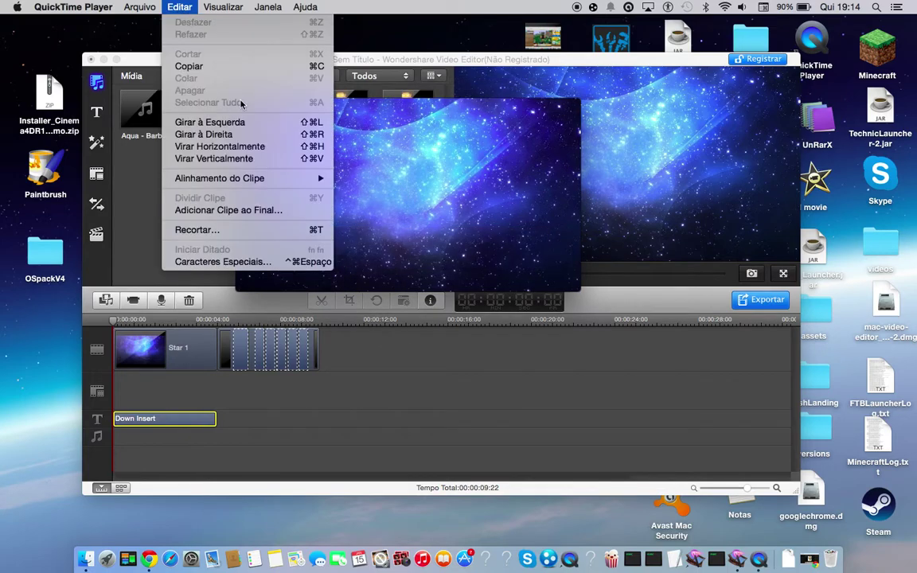
click(273, 210)
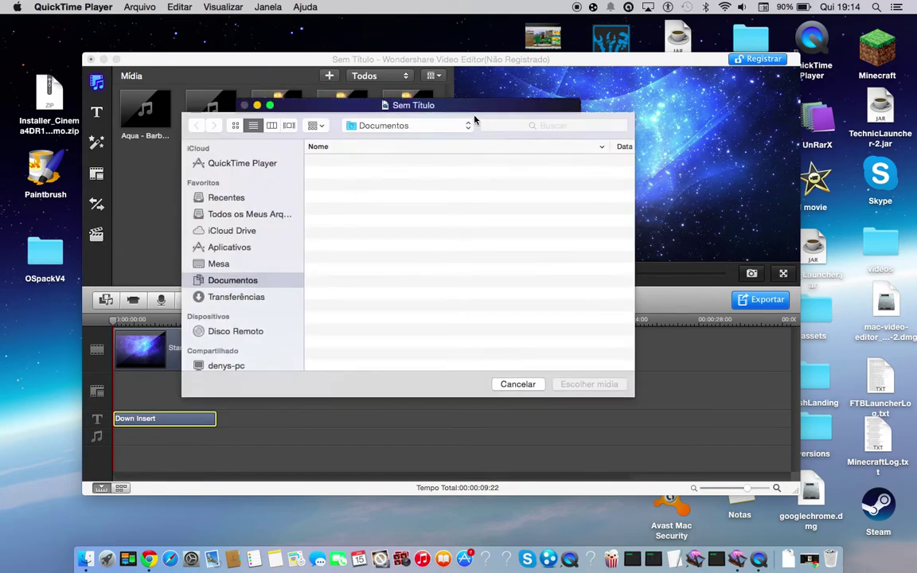
key(super+shift+d)
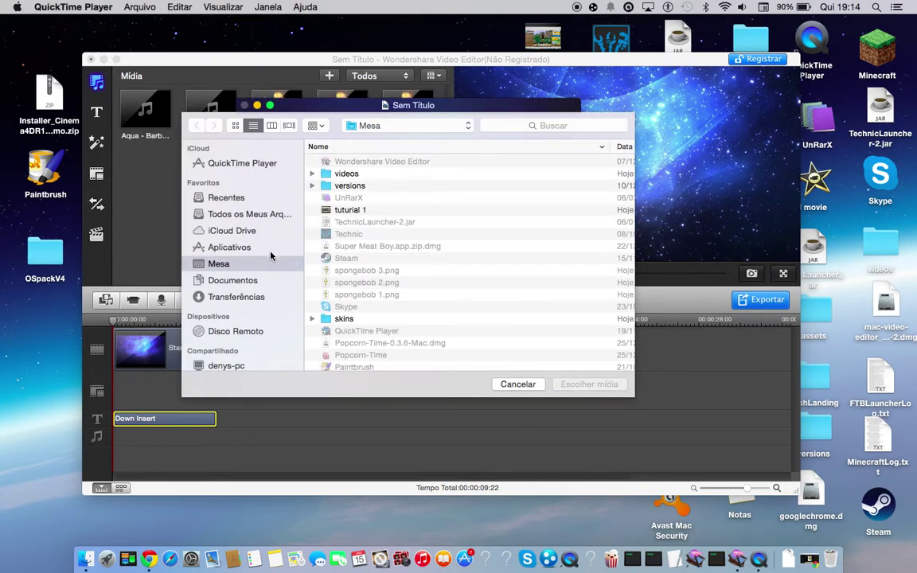
click(247, 298)
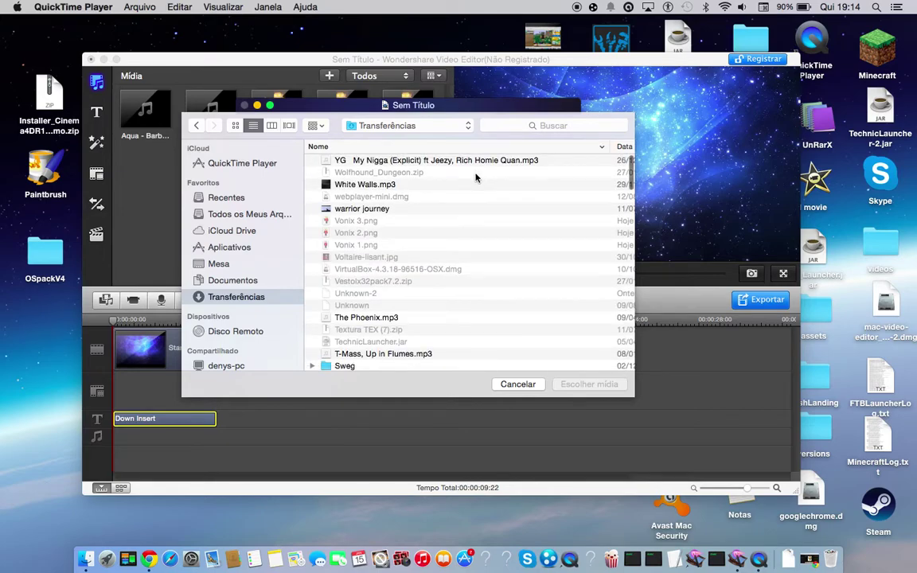
scroll(476, 178, down, 1)
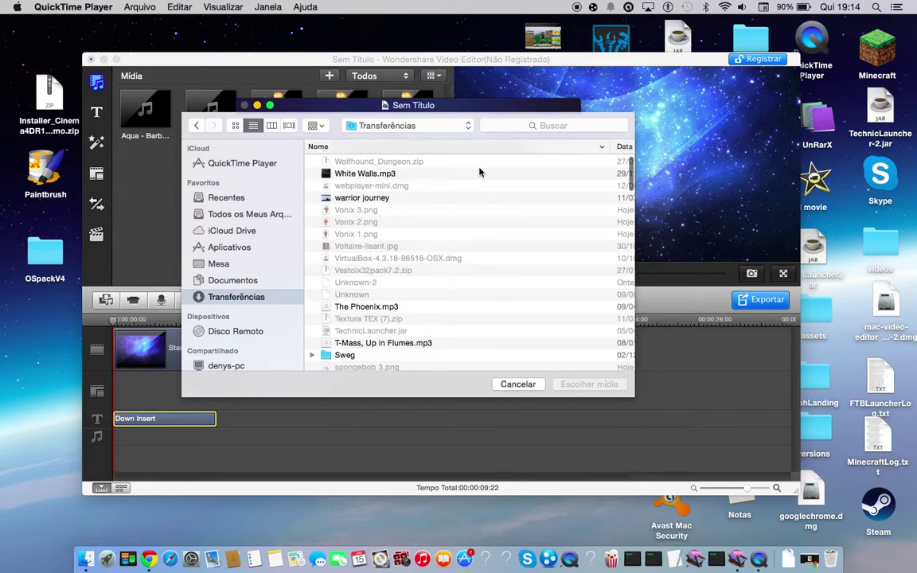
scroll(479, 172, down, 7)
scroll(460, 200, down, 3)
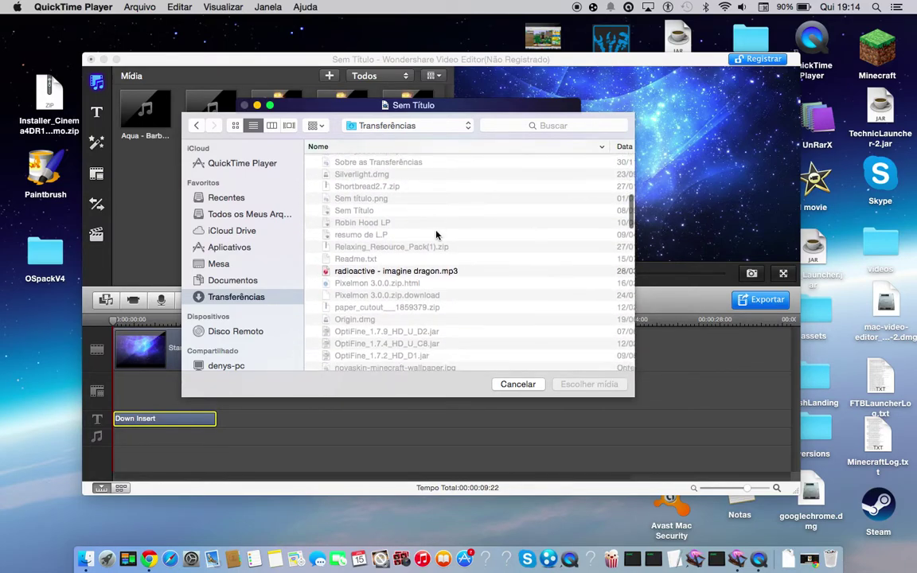
scroll(437, 235, down, 6)
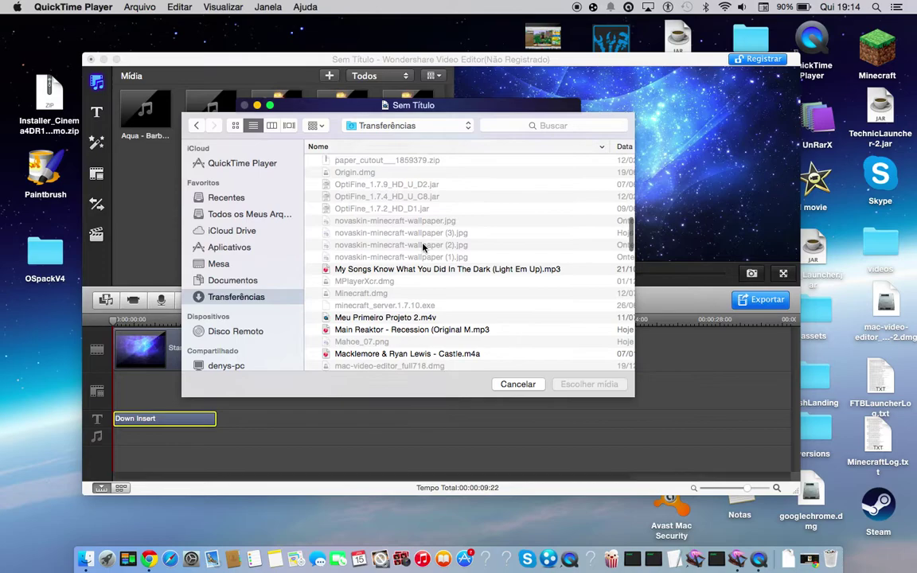
scroll(422, 247, down, 4)
scroll(406, 271, down, 6)
scroll(403, 274, down, 6)
scroll(403, 274, down, 5)
scroll(402, 271, down, 5)
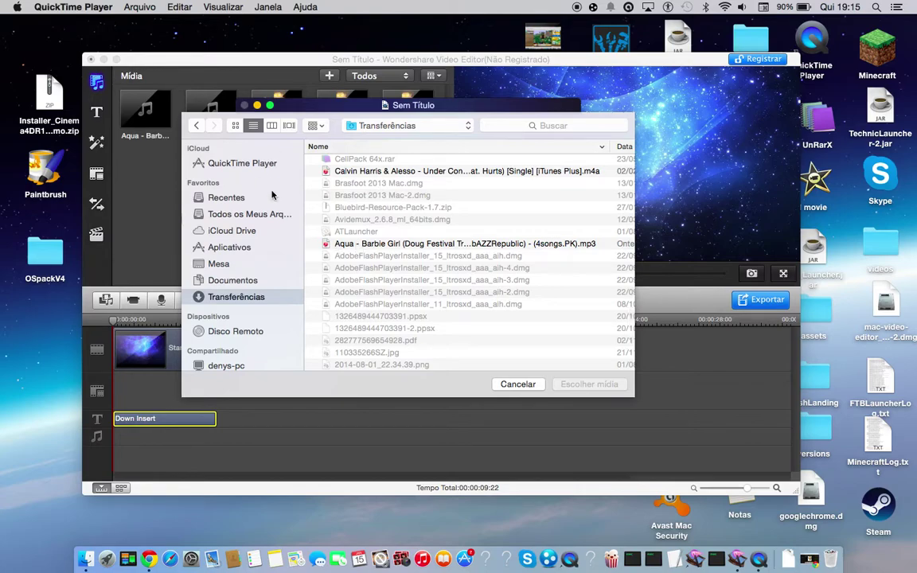
scroll(334, 238, down, 3)
scroll(331, 231, down, 4)
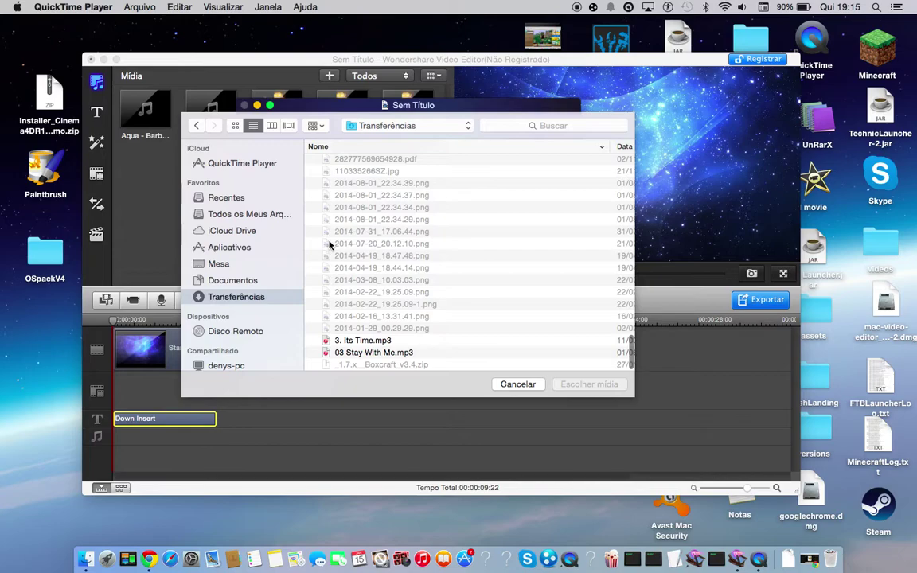
click(374, 352)
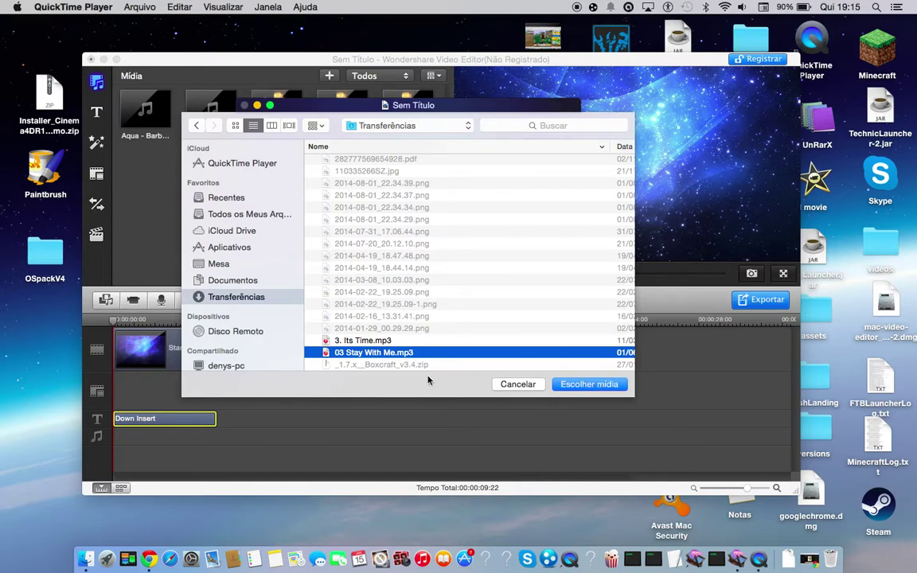
click(562, 386)
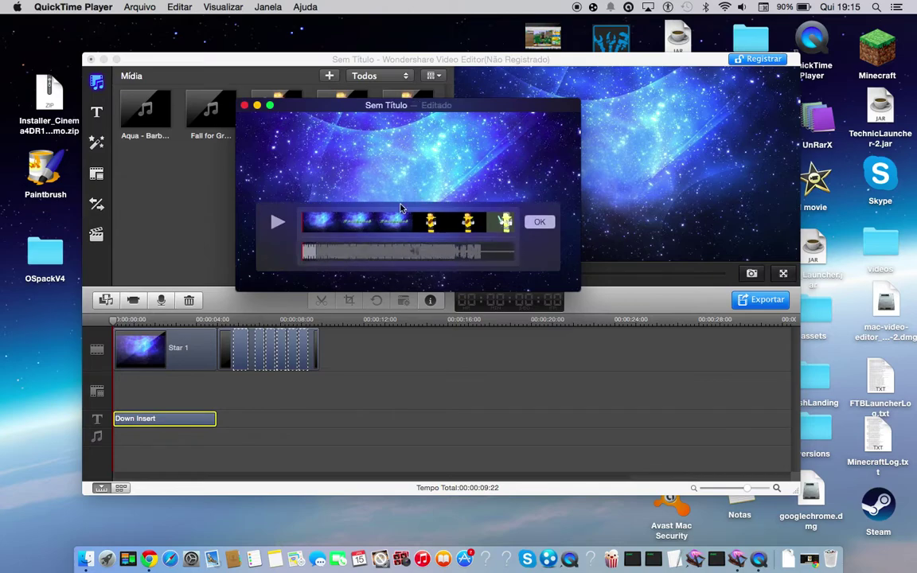
Preview the appended 03 Stay With Me.mp3 audio and undo adding it to the recording.
click(277, 224)
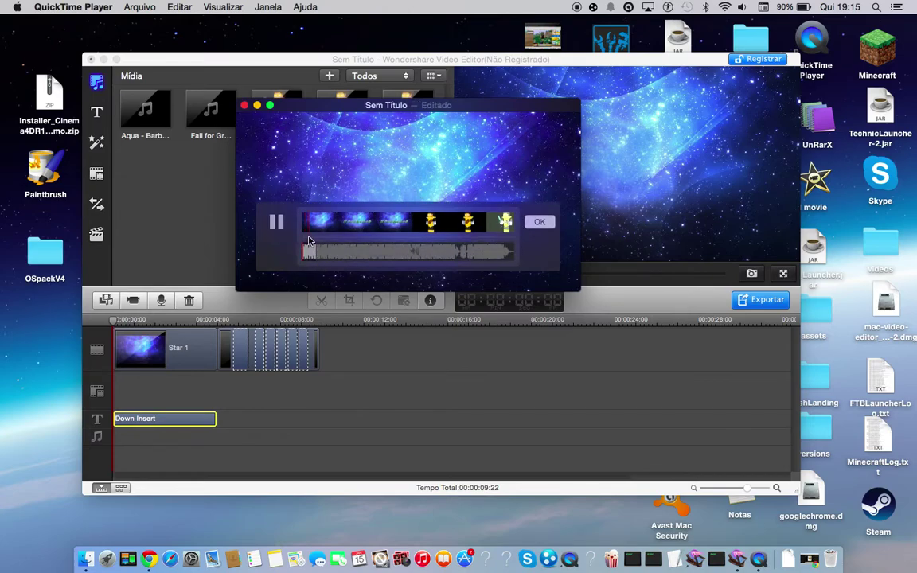
click(277, 223)
click(318, 254)
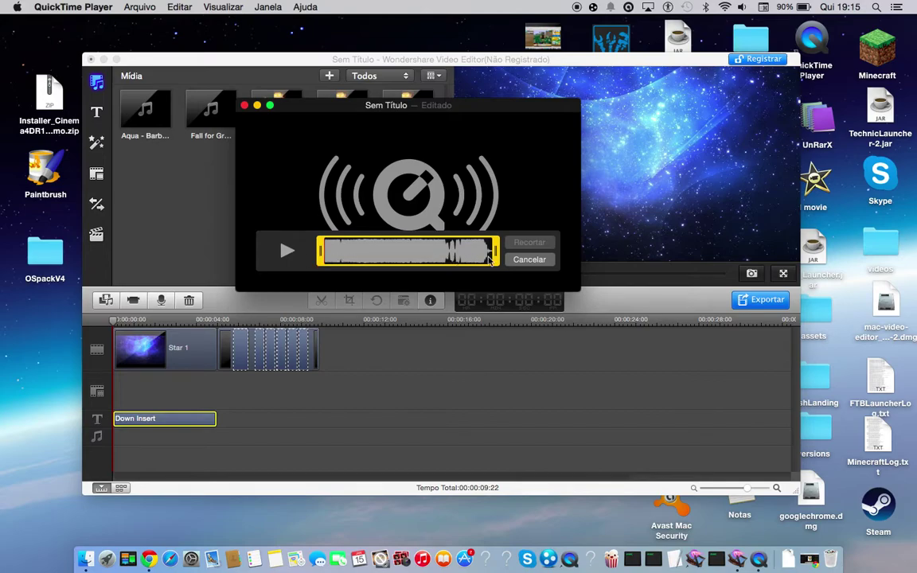
click(530, 260)
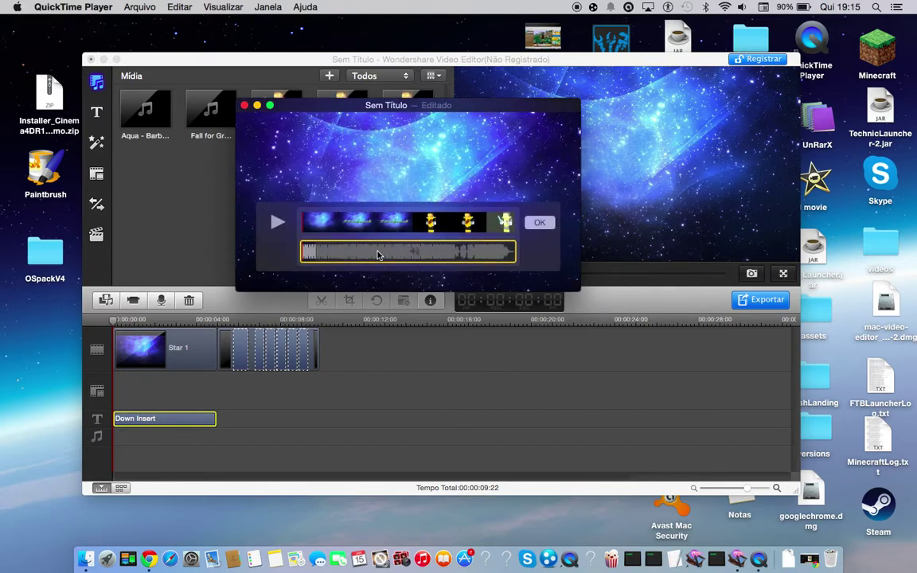
click(378, 255)
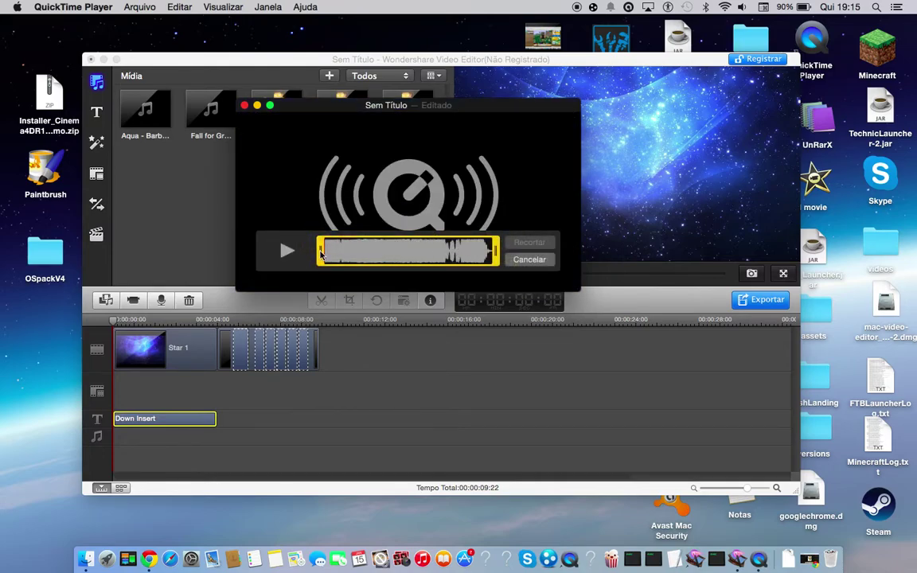
click(291, 252)
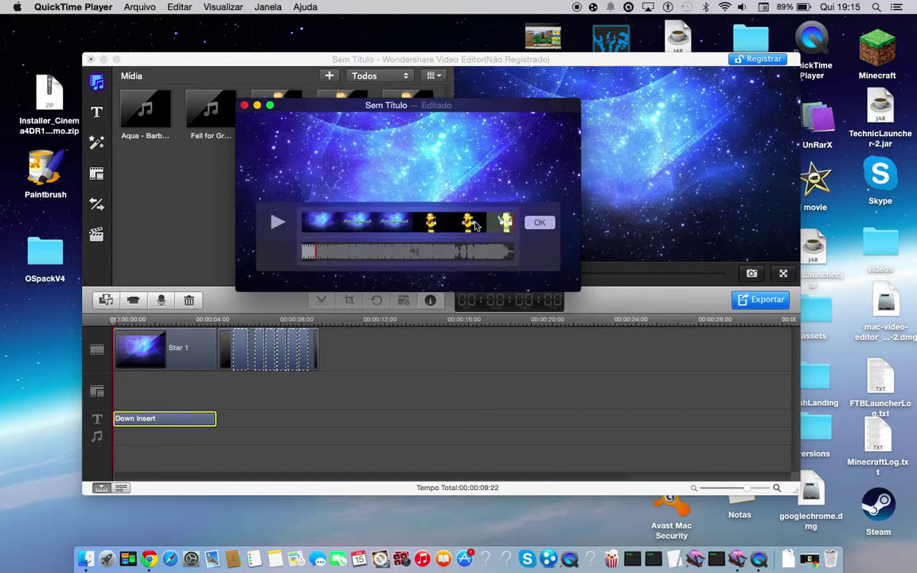
click(175, 6)
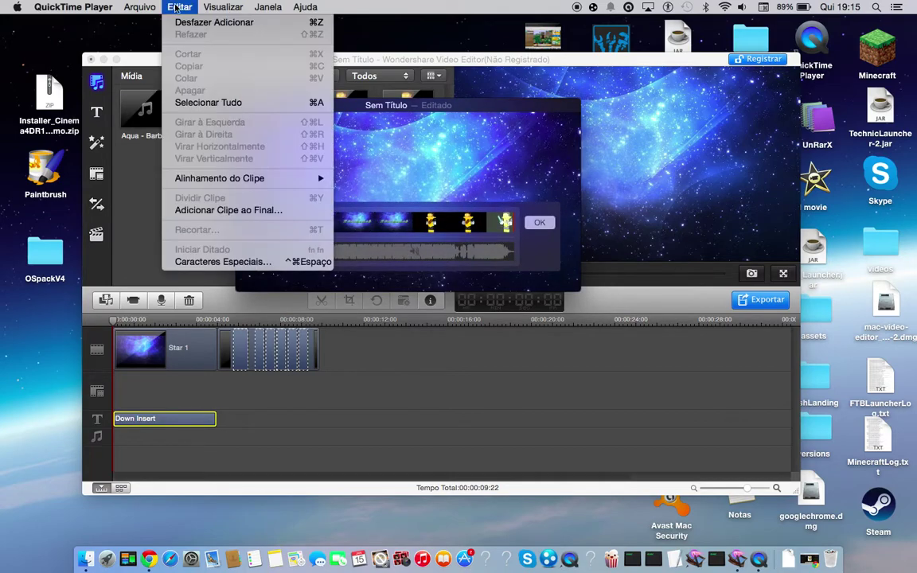
click(208, 22)
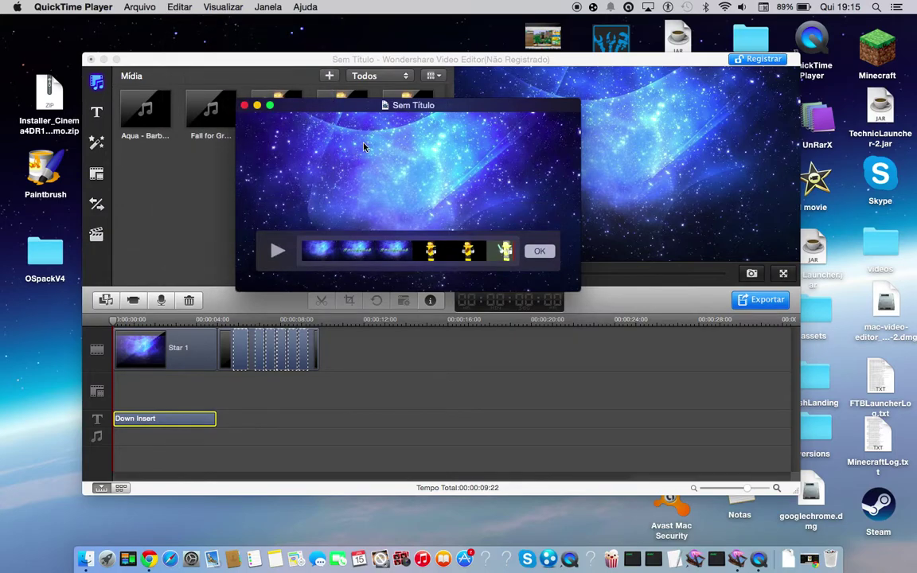
Search the whole Mac for "stay" while choosing a clip to append, and preview the first Stay With Me result.
click(180, 6)
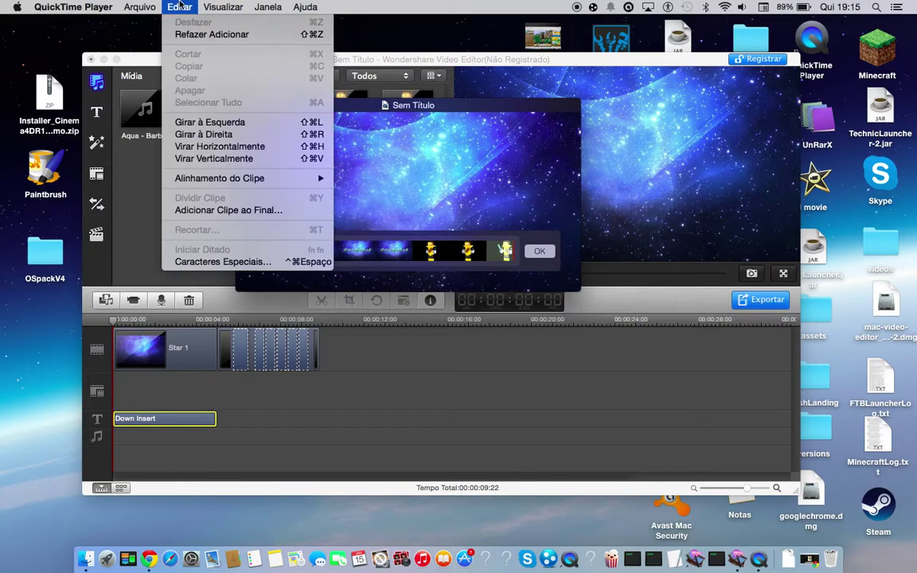
click(240, 209)
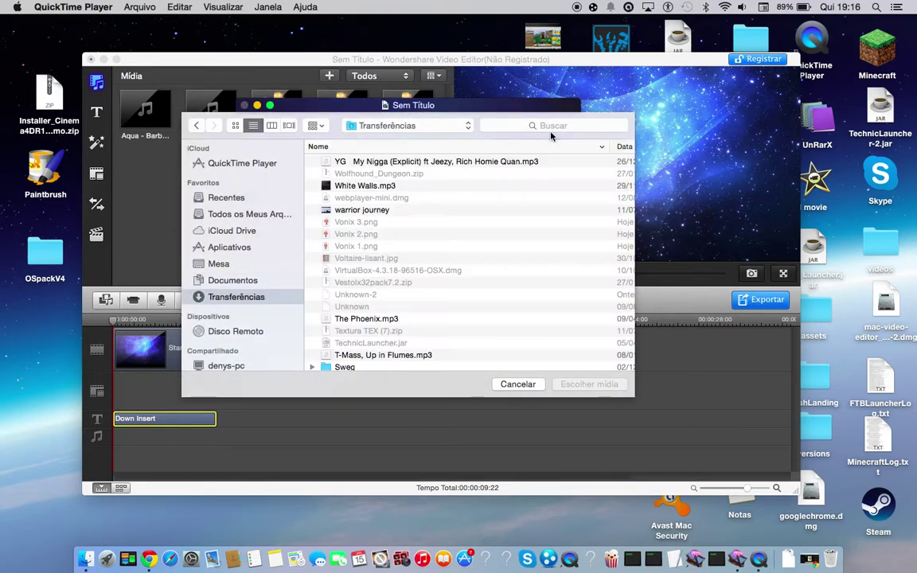
click(544, 125)
text(st)
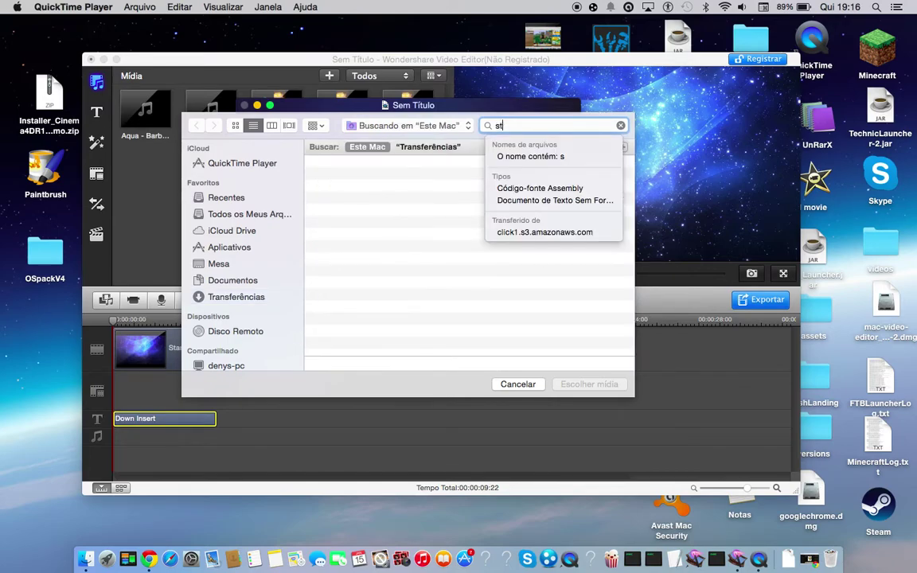
text(ay)
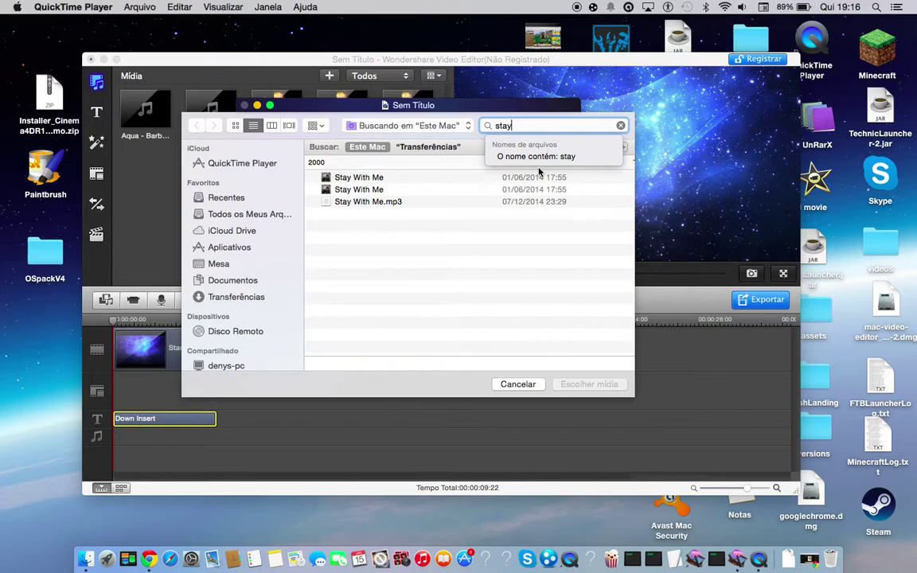
click(448, 180)
key(space)
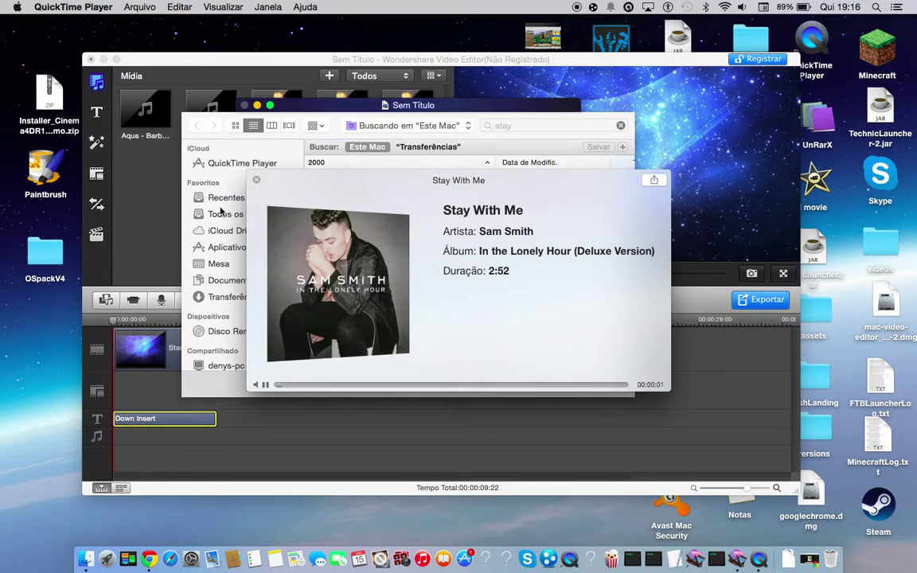
click(257, 182)
Preview Stay With Me.mp3 from the search results and append it to the recording.
click(341, 202)
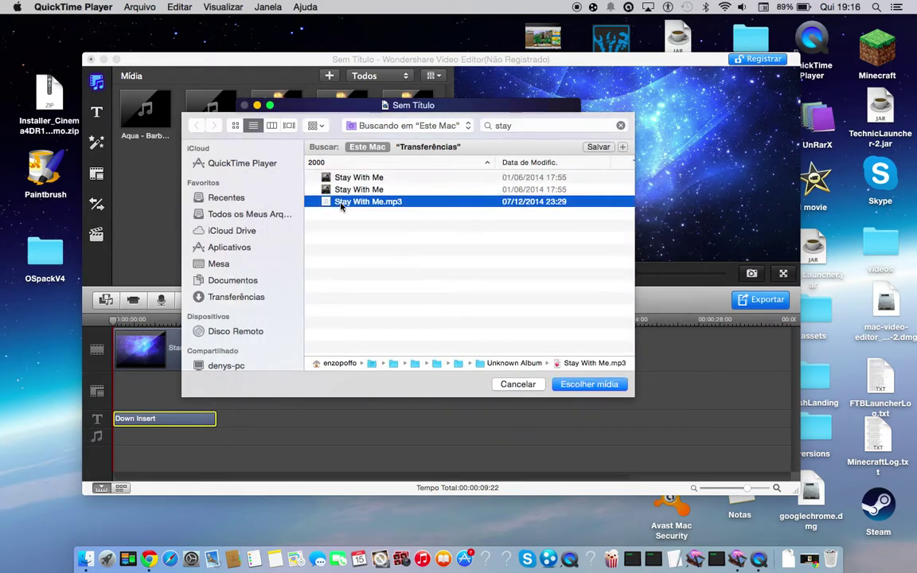
key(space)
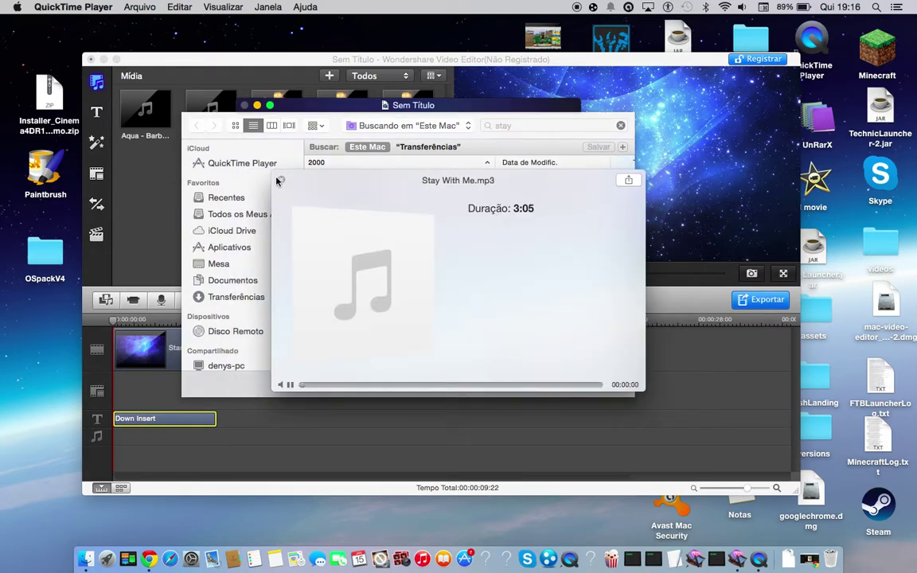
click(283, 185)
click(590, 383)
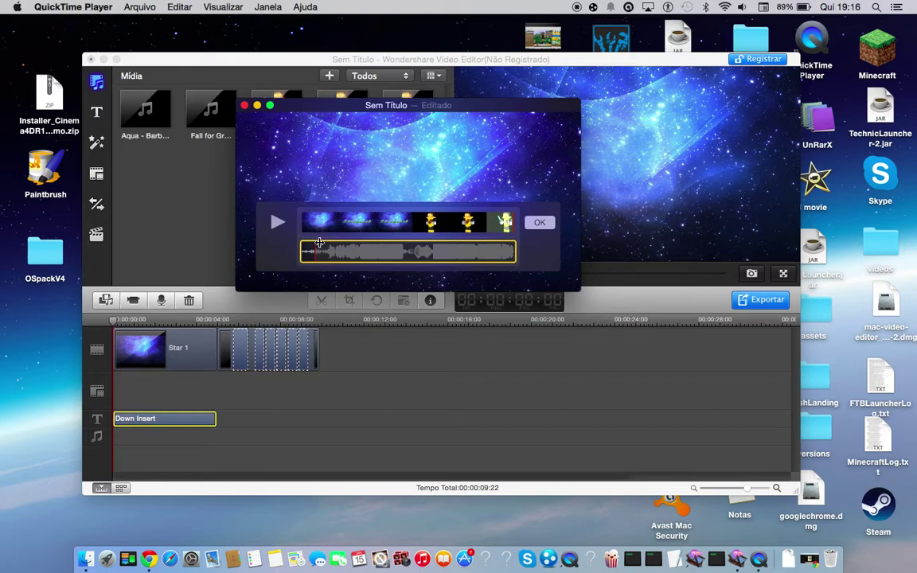
Trim roughly the first quarter off the appended Stay With Me.mp3 audio, playing it to check the new starting point.
double_click(335, 254)
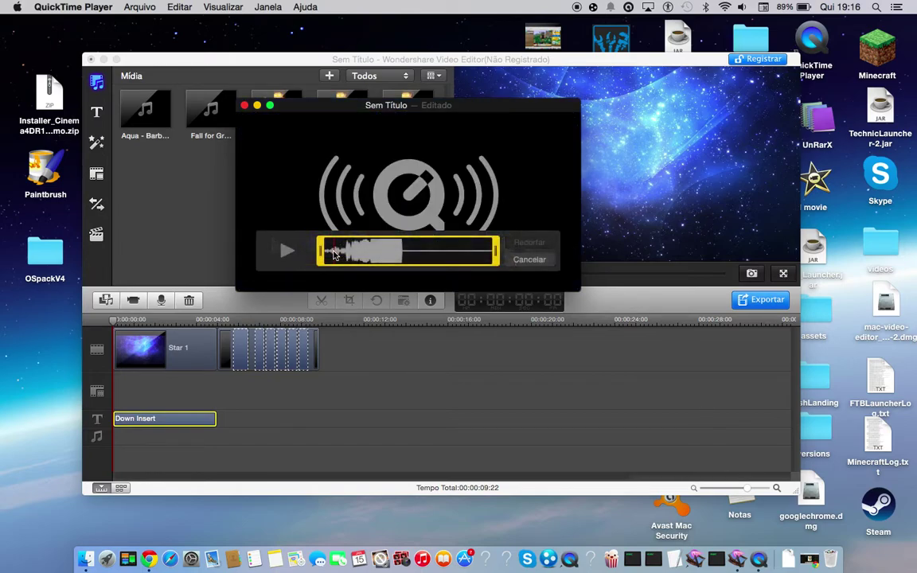
click(289, 253)
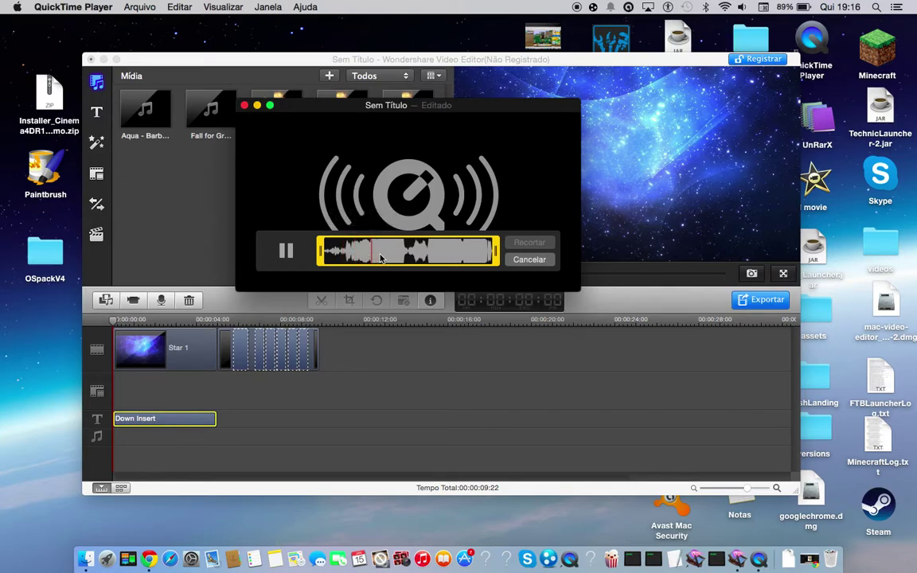
click(286, 252)
drag(320, 252, 365, 253)
click(271, 251)
click(282, 253)
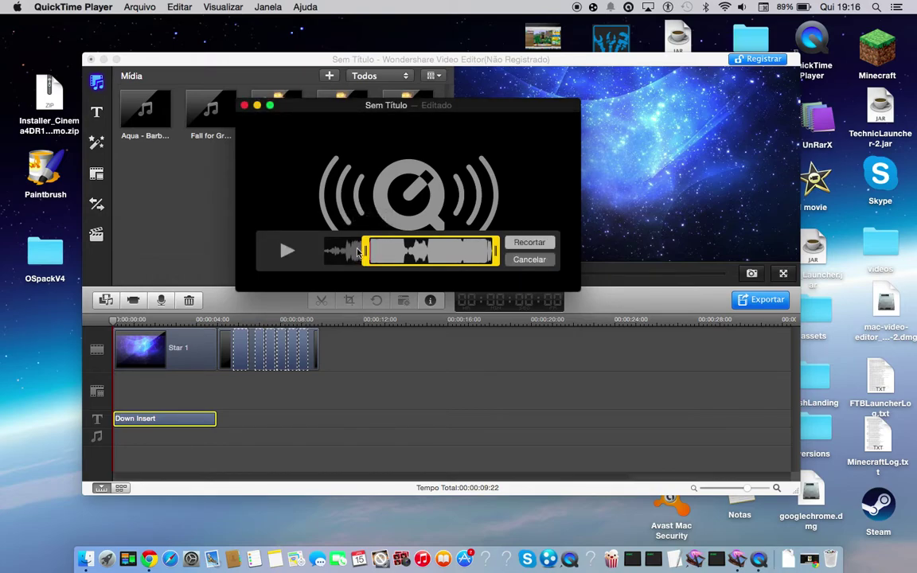
click(283, 252)
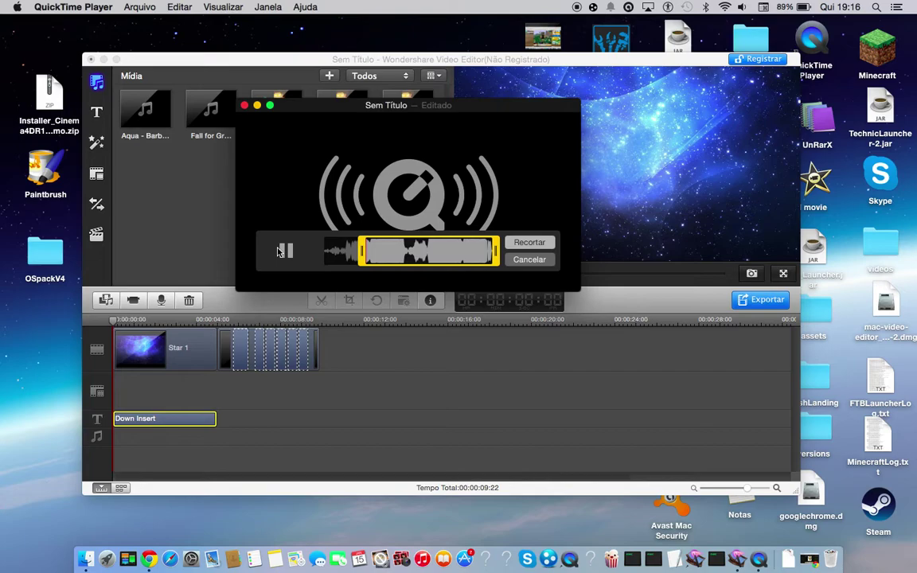
click(364, 255)
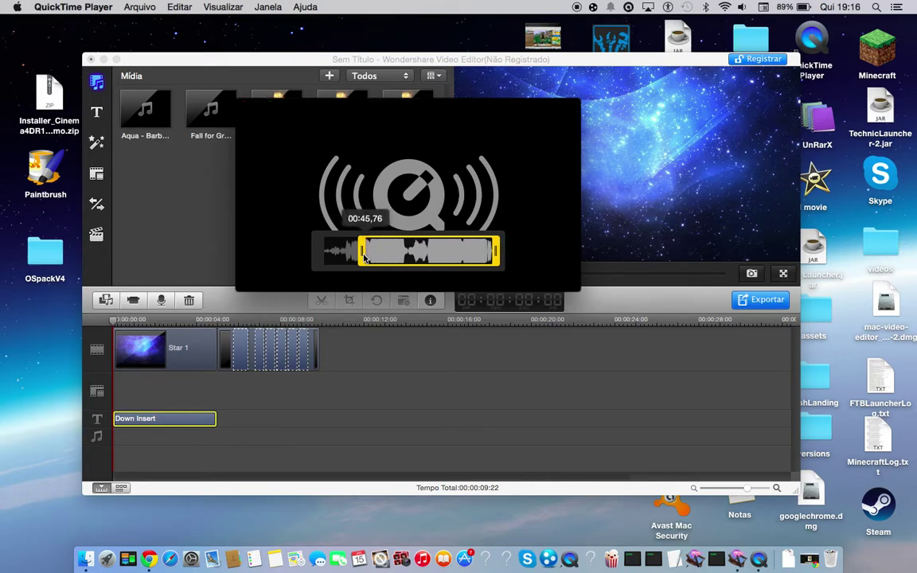
click(281, 252)
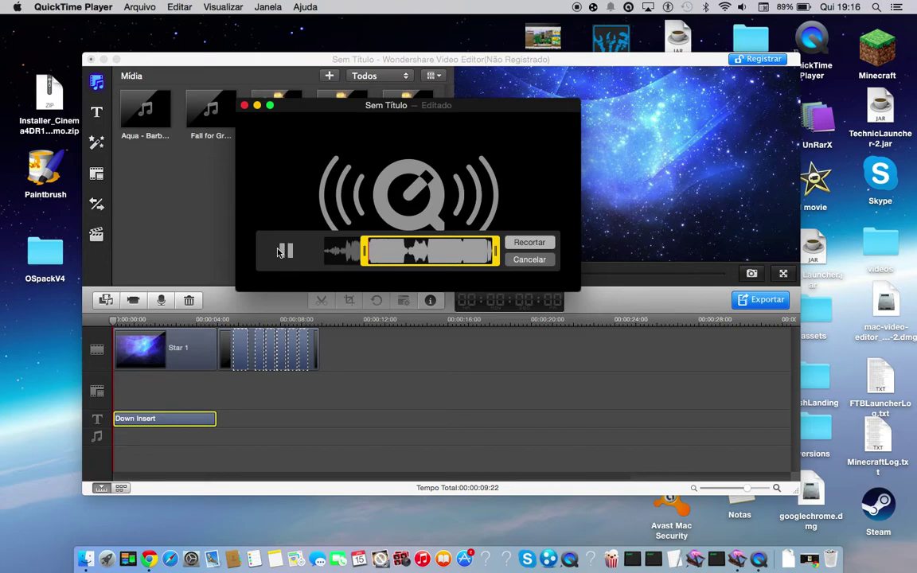
click(529, 242)
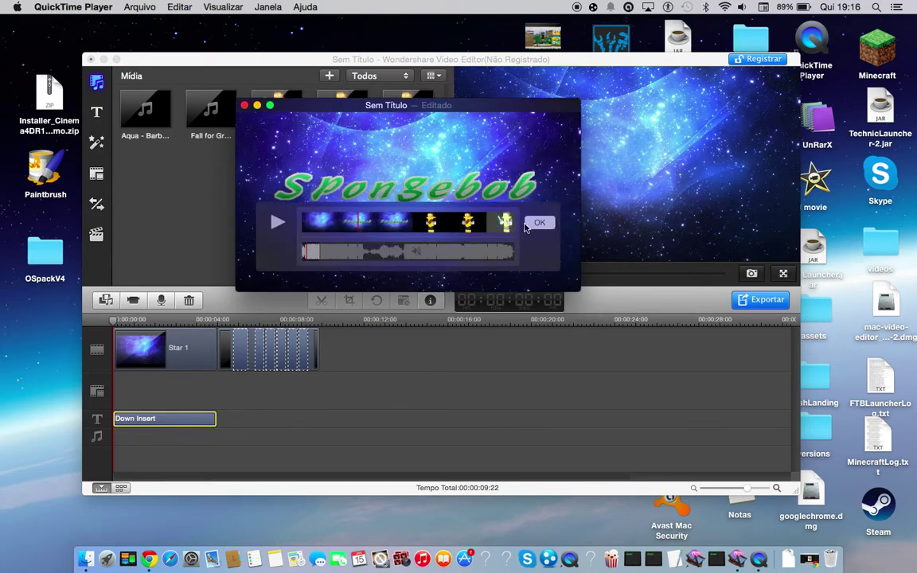
Finish editing the recording's clips and play the intro with its song from the beginning.
click(542, 224)
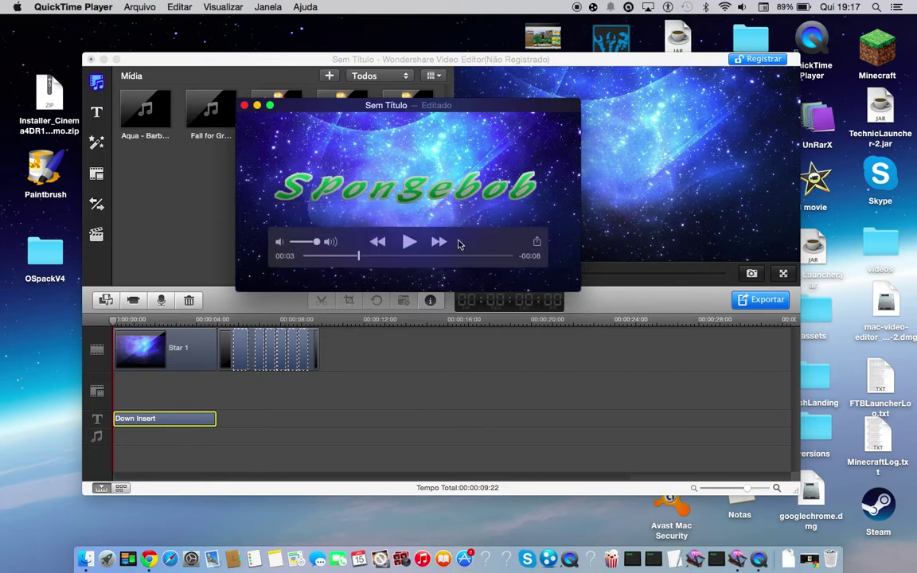
drag(358, 259, 302, 256)
click(409, 241)
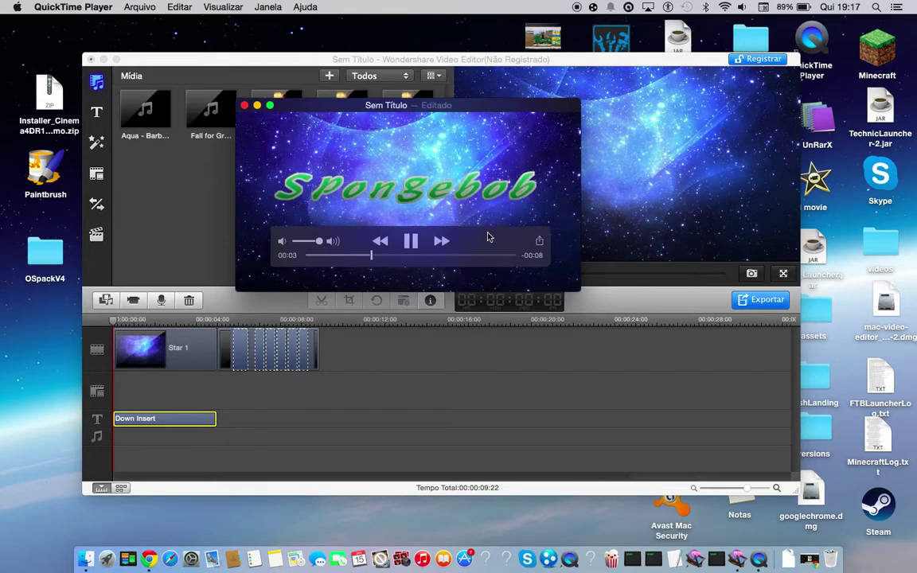
drag(487, 237, 491, 262)
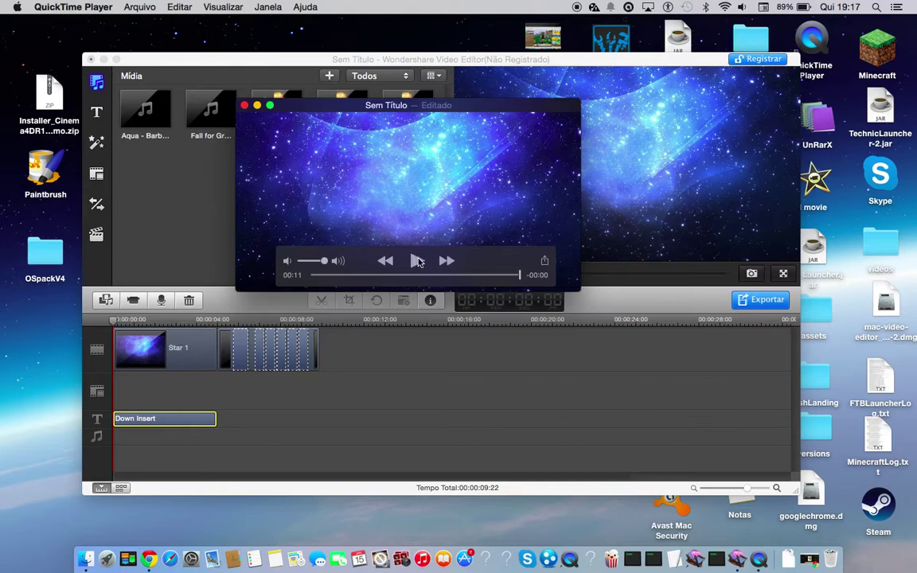
Close the edited recording and save it as "spongebob intro" in the videos folder.
drag(415, 105, 444, 106)
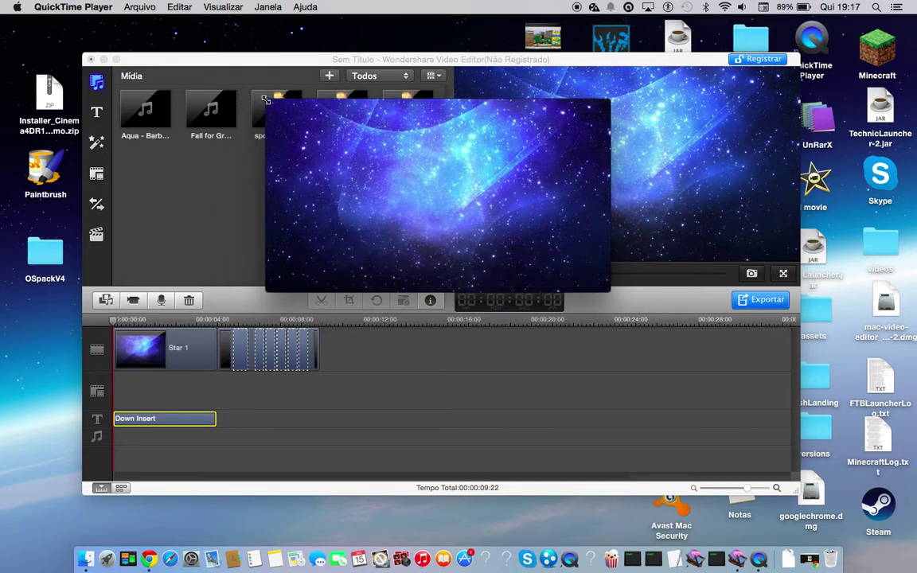
click(274, 106)
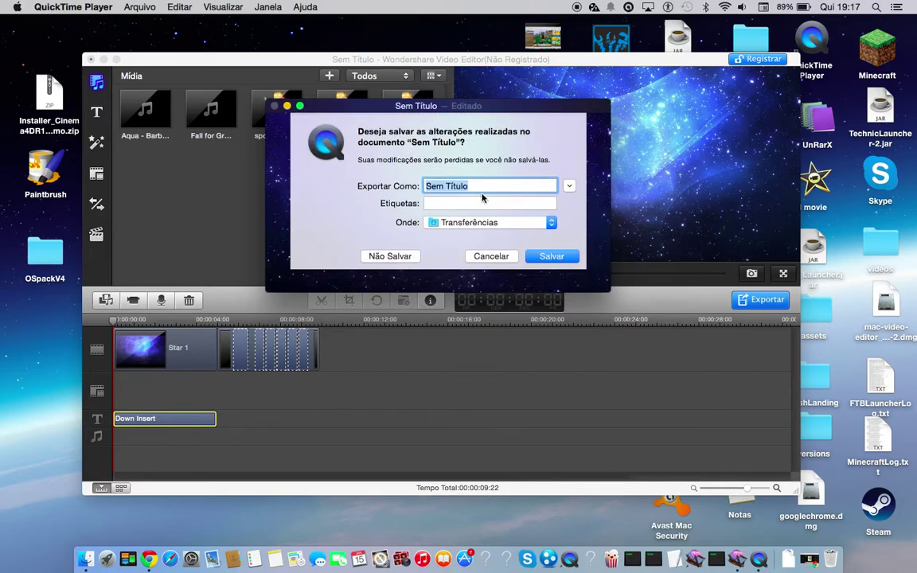
text(spongebob intro)
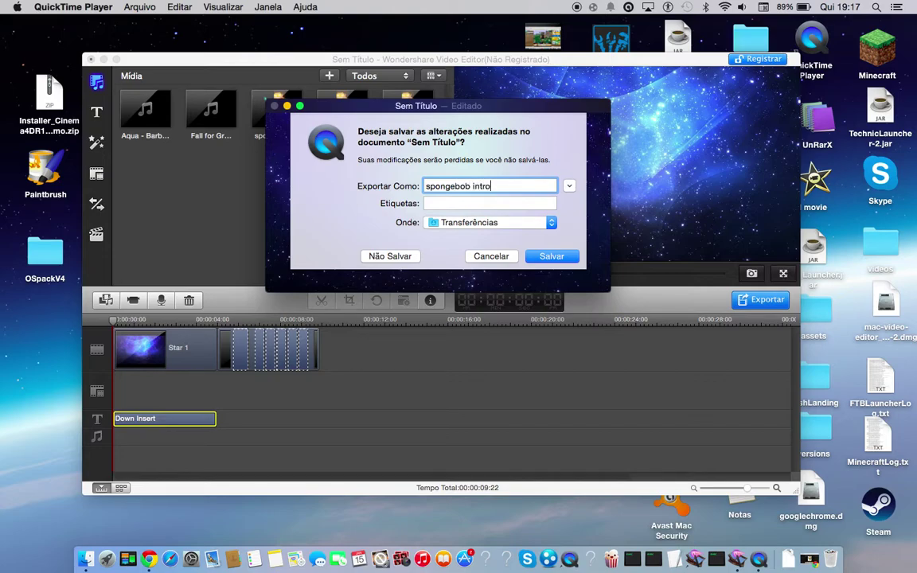
click(438, 223)
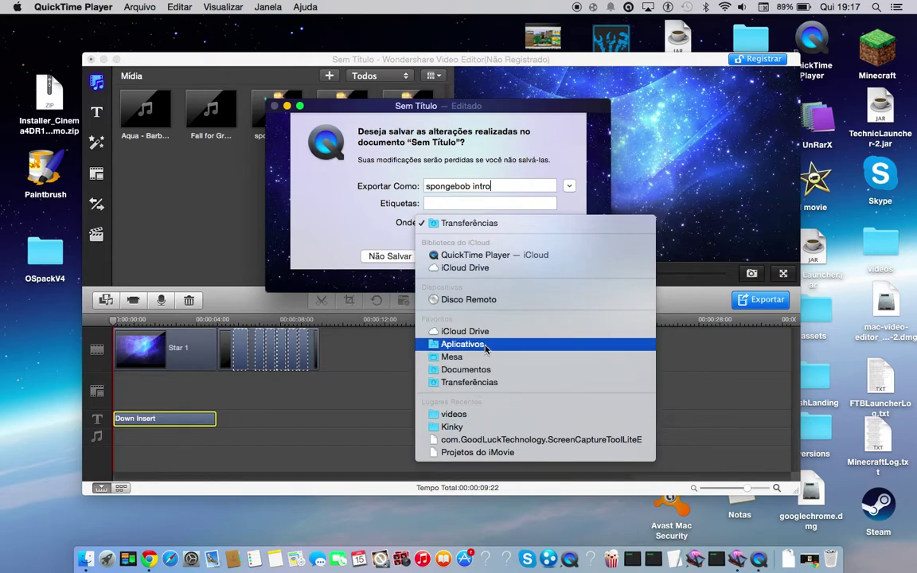
click(477, 413)
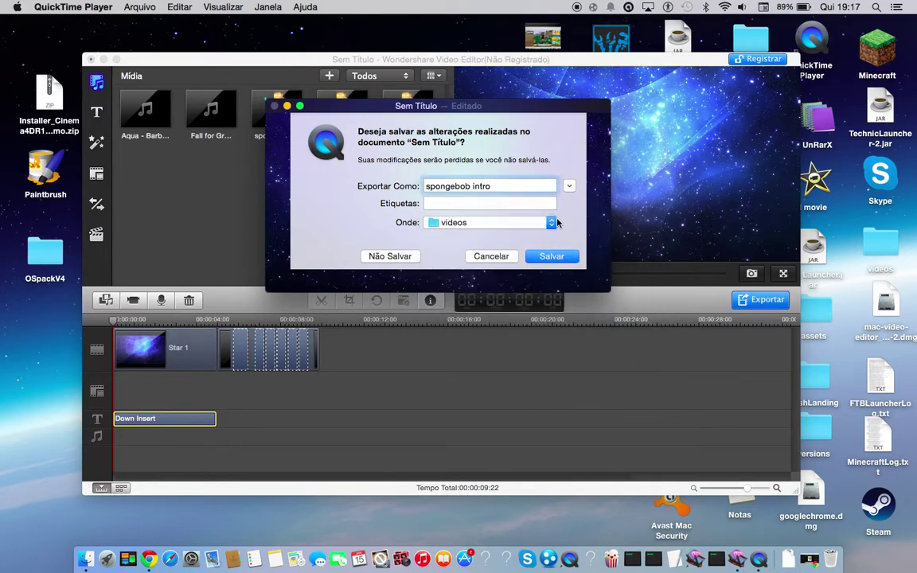
click(552, 257)
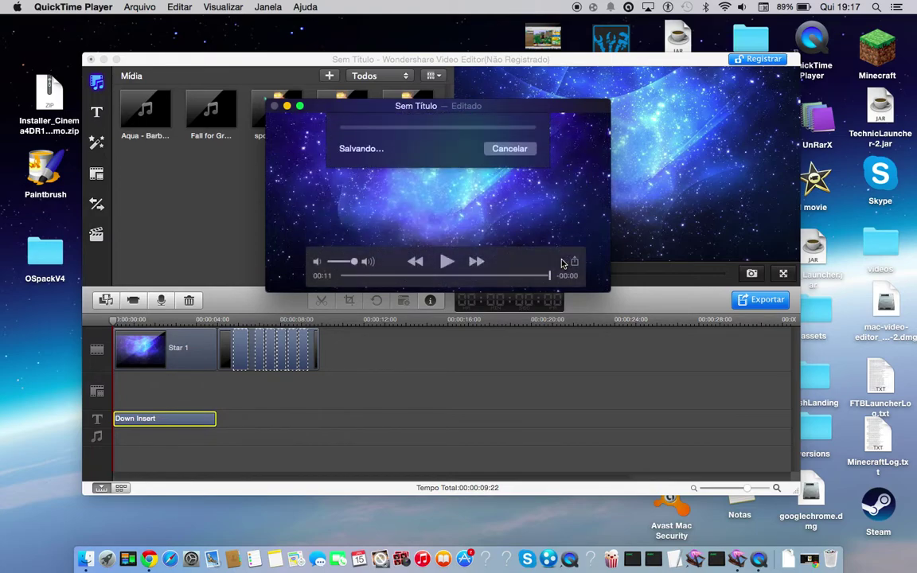